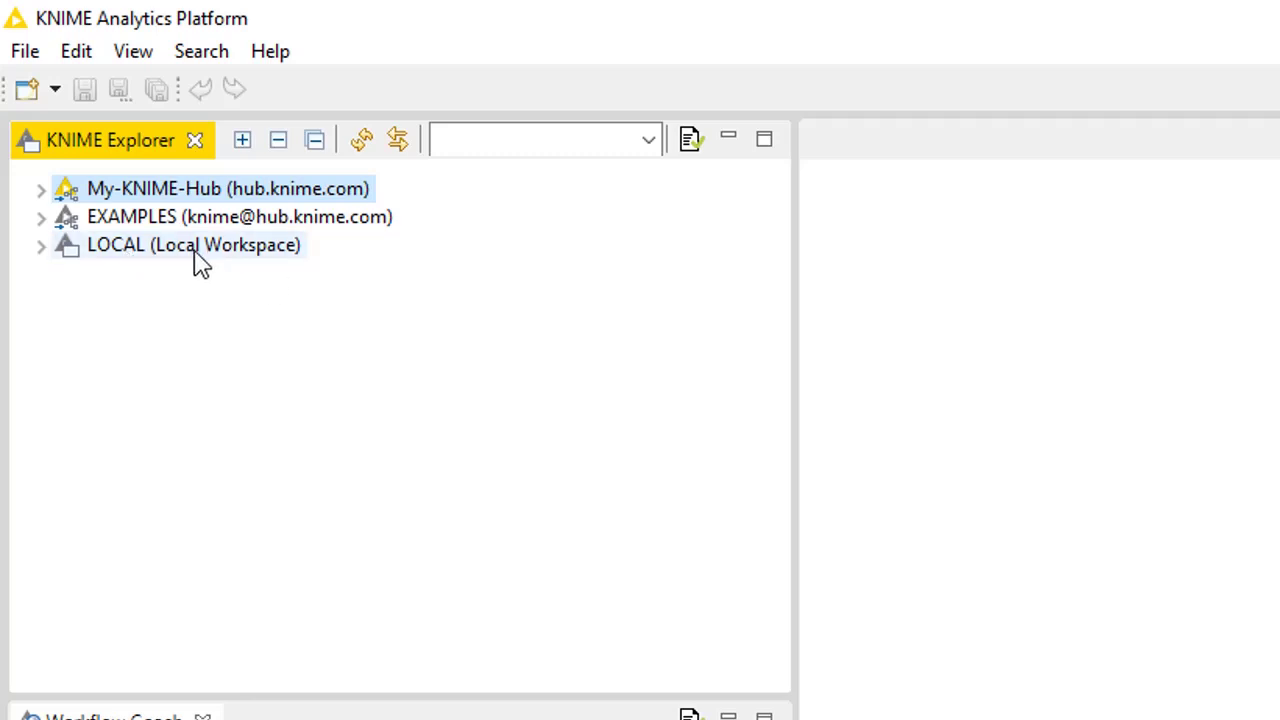
# Expand LOCAL, then Example Workflows, then Basic Examples to list its three example workflows
pyautogui.click(41, 245)
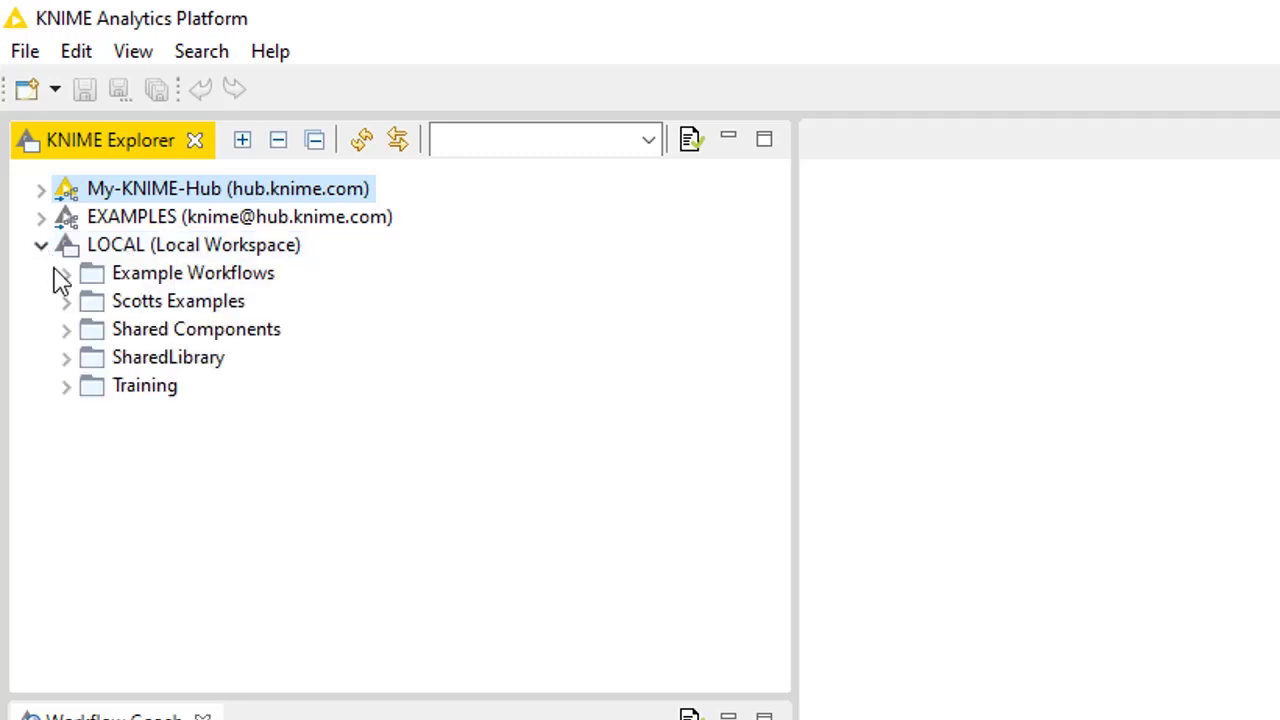
pyautogui.rightClick(278, 247)
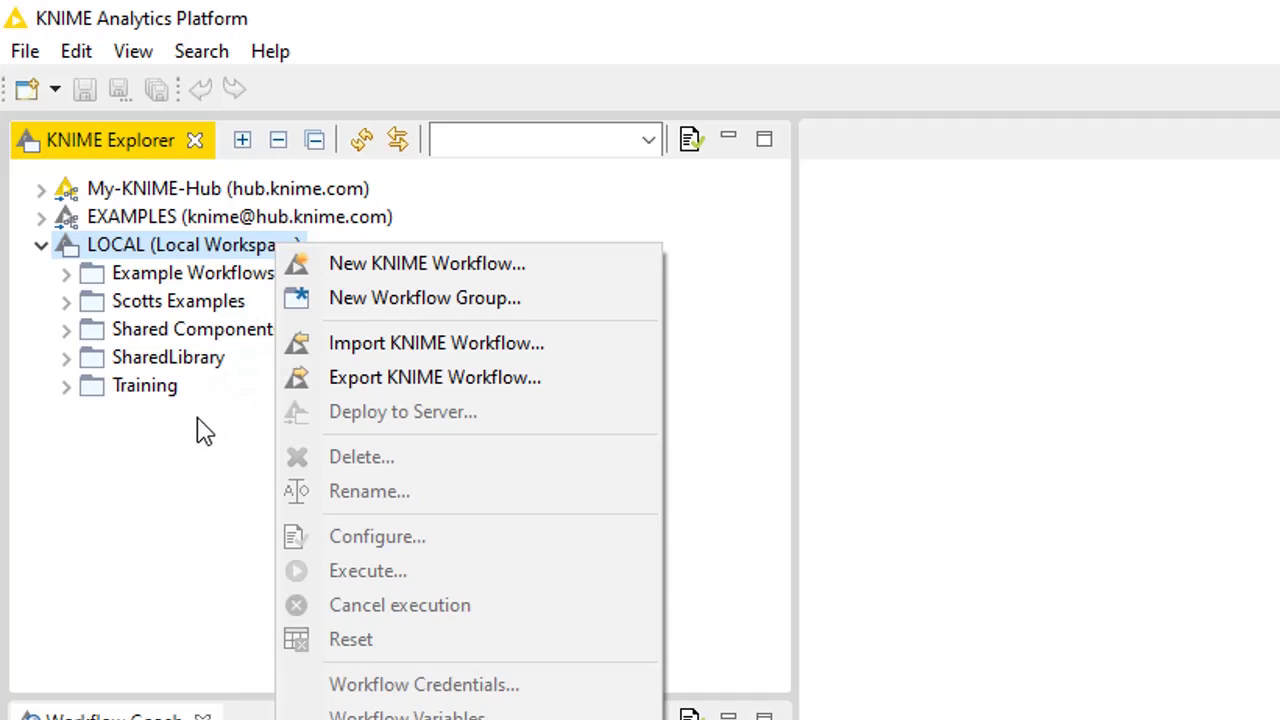
pyautogui.click(195, 465)
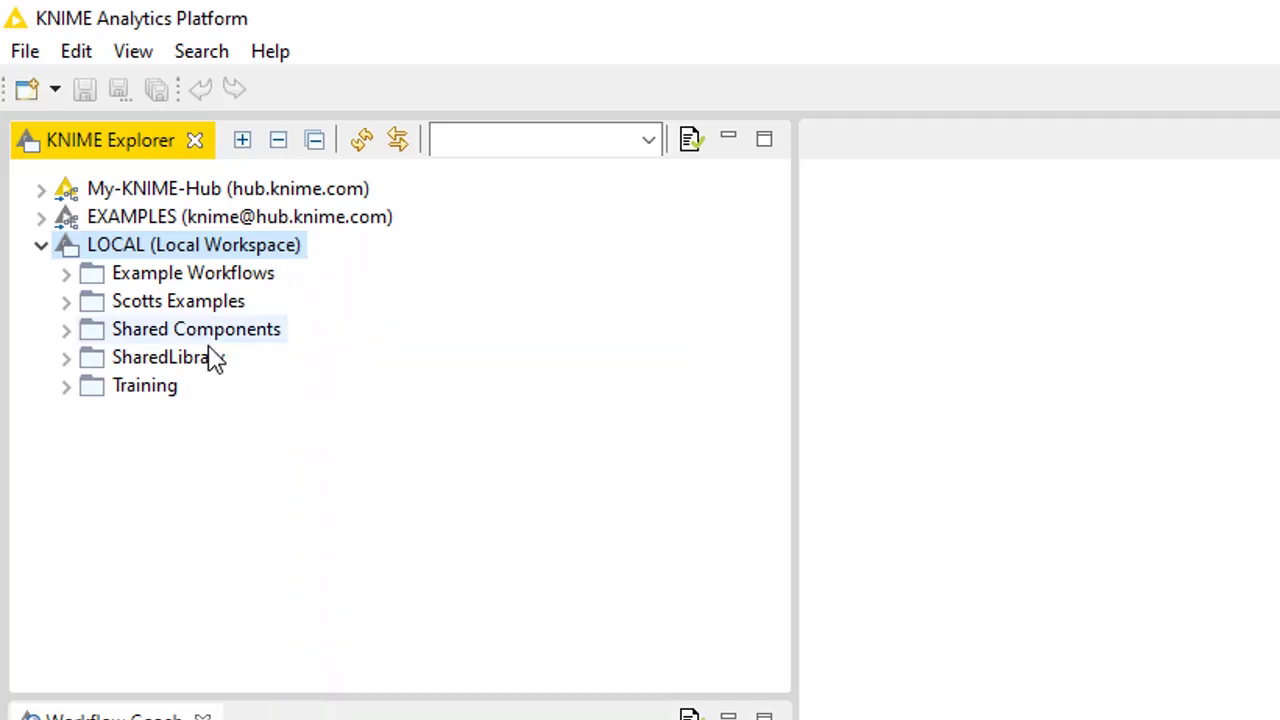
pyautogui.click(66, 274)
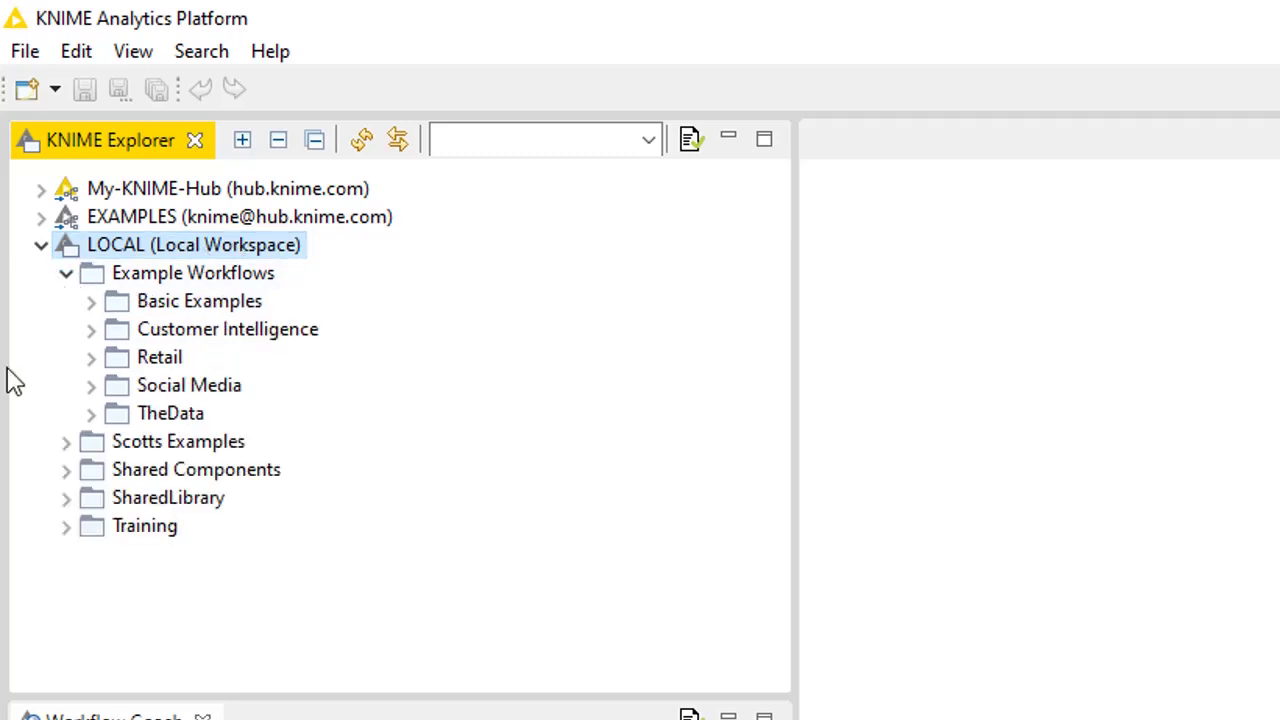
pyautogui.click(91, 302)
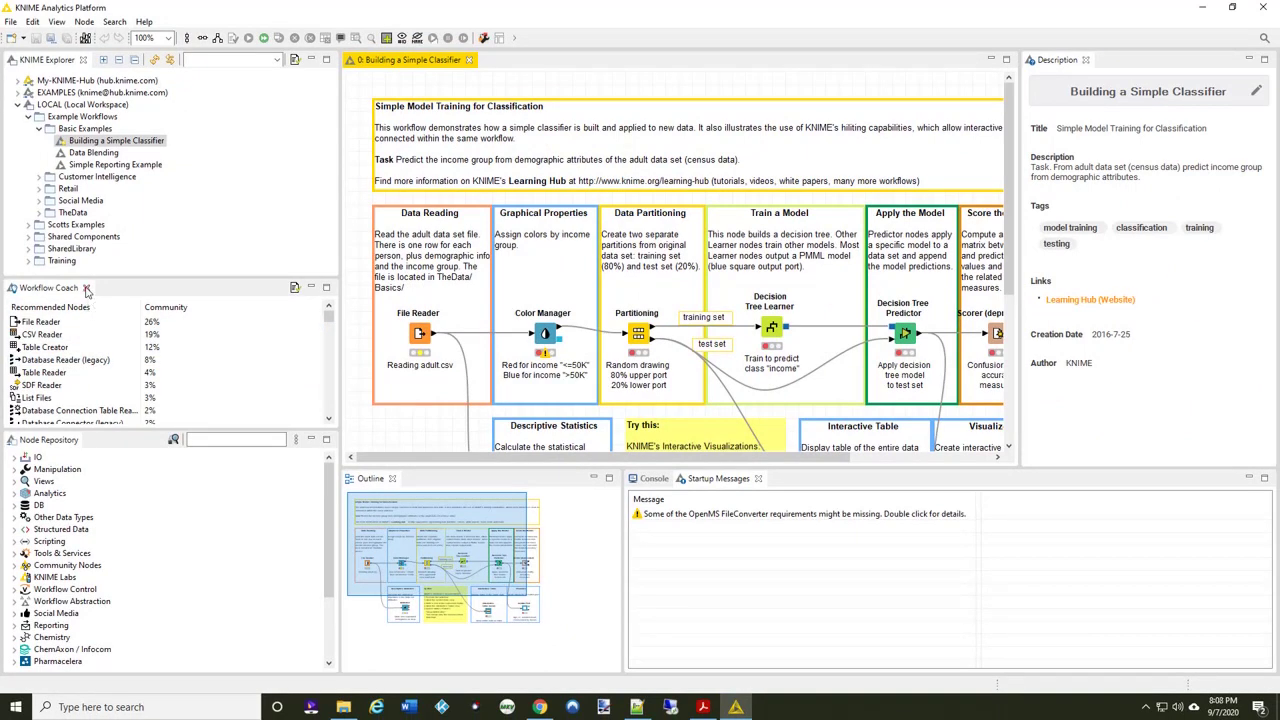
# Close the Workflow Coach panel so the Node Repository category list fills its space
pyautogui.click(87, 289)
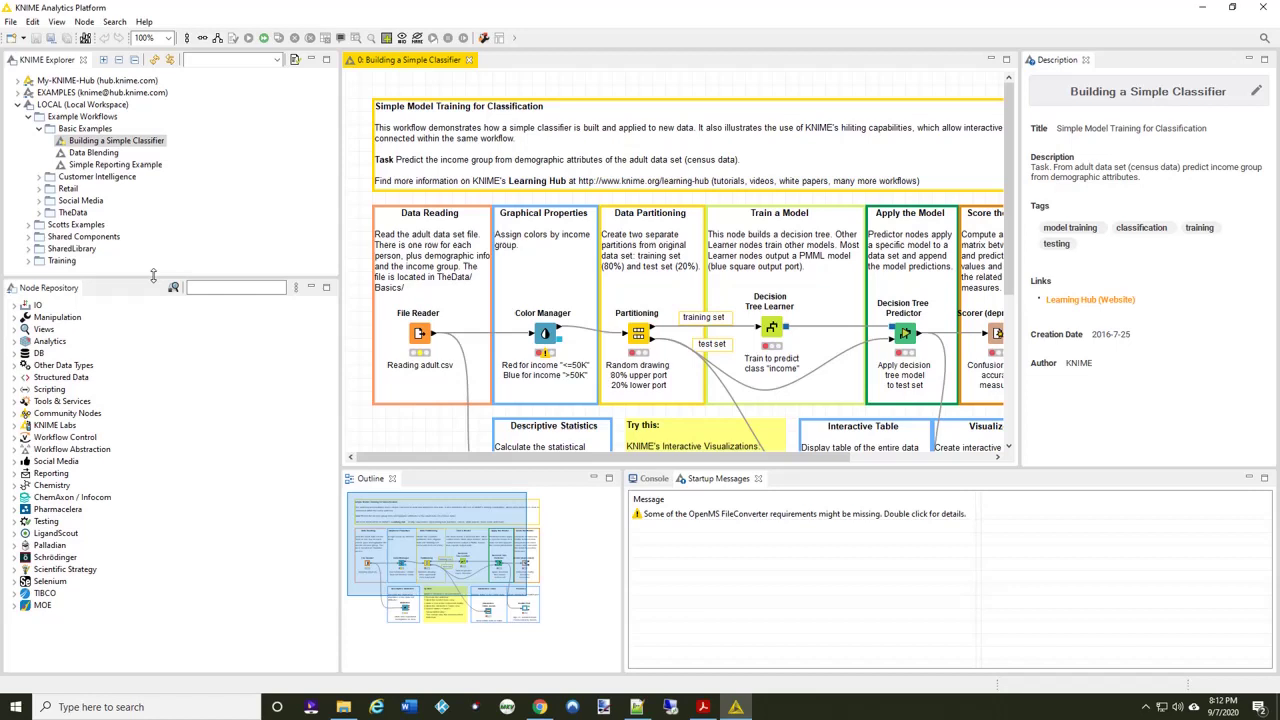
pyautogui.moveTo(153, 276); pyautogui.dragTo(153, 328)
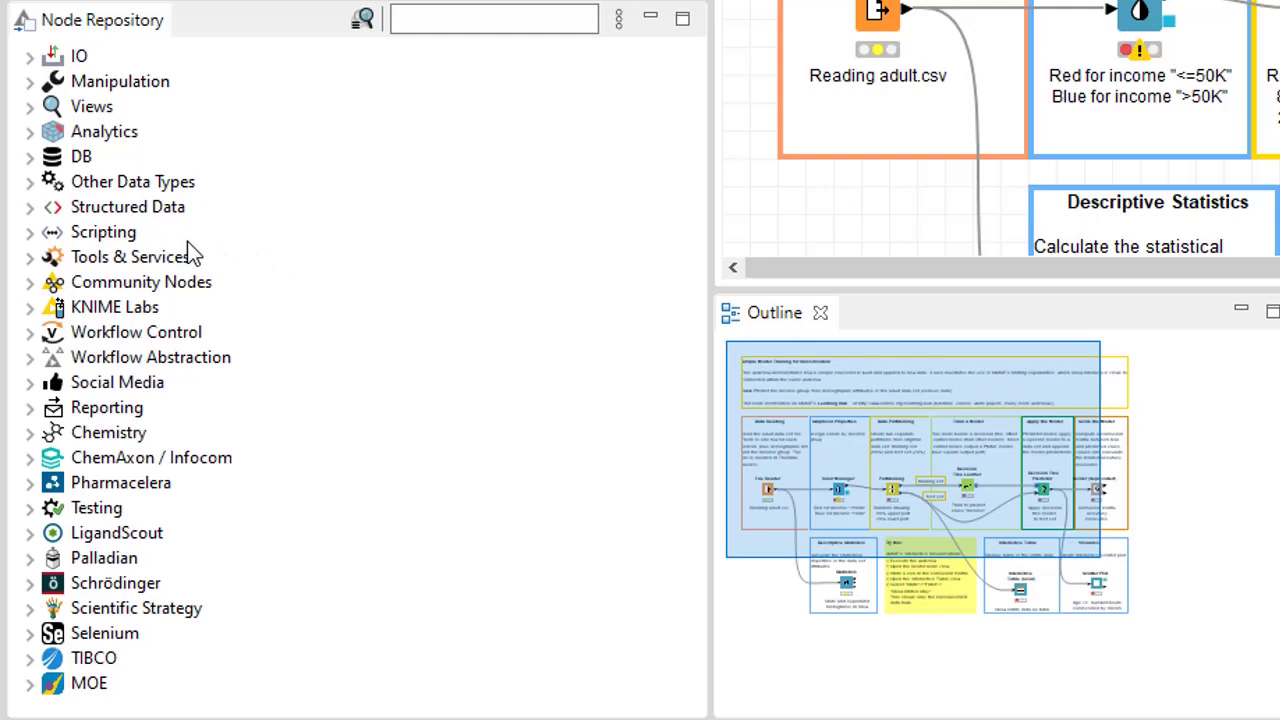
pyautogui.click(30, 56)
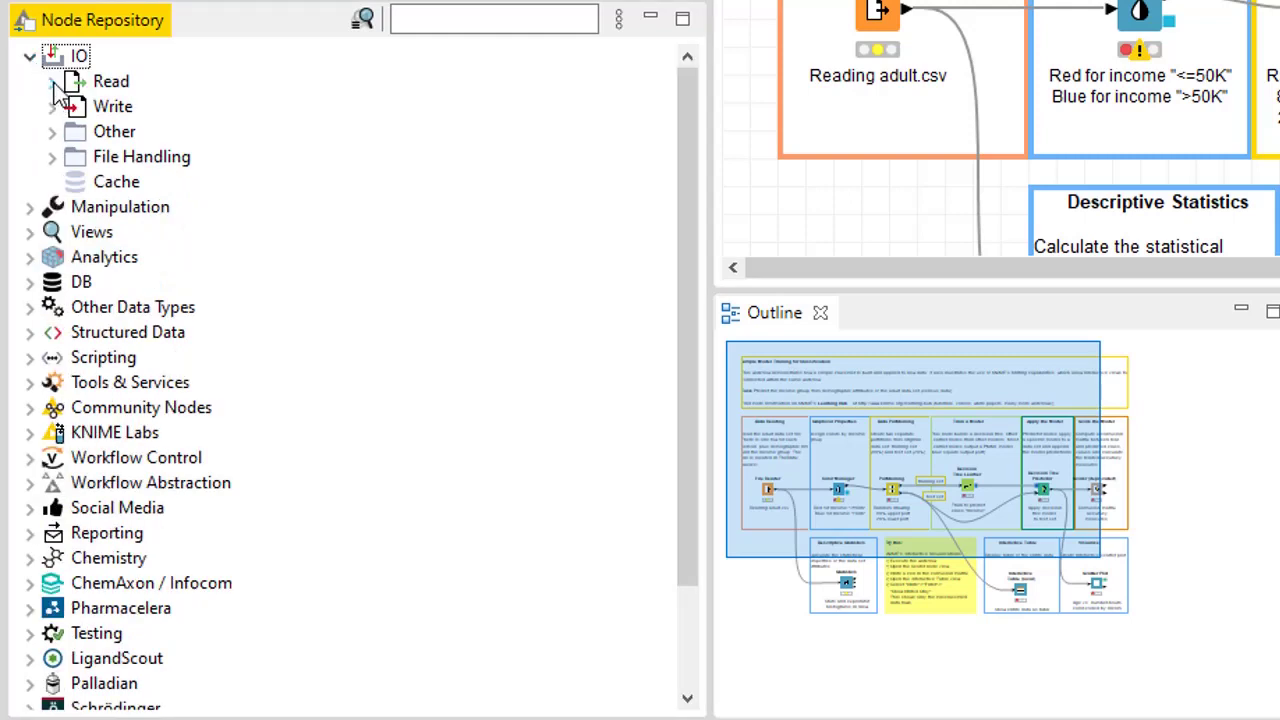
pyautogui.click(53, 82)
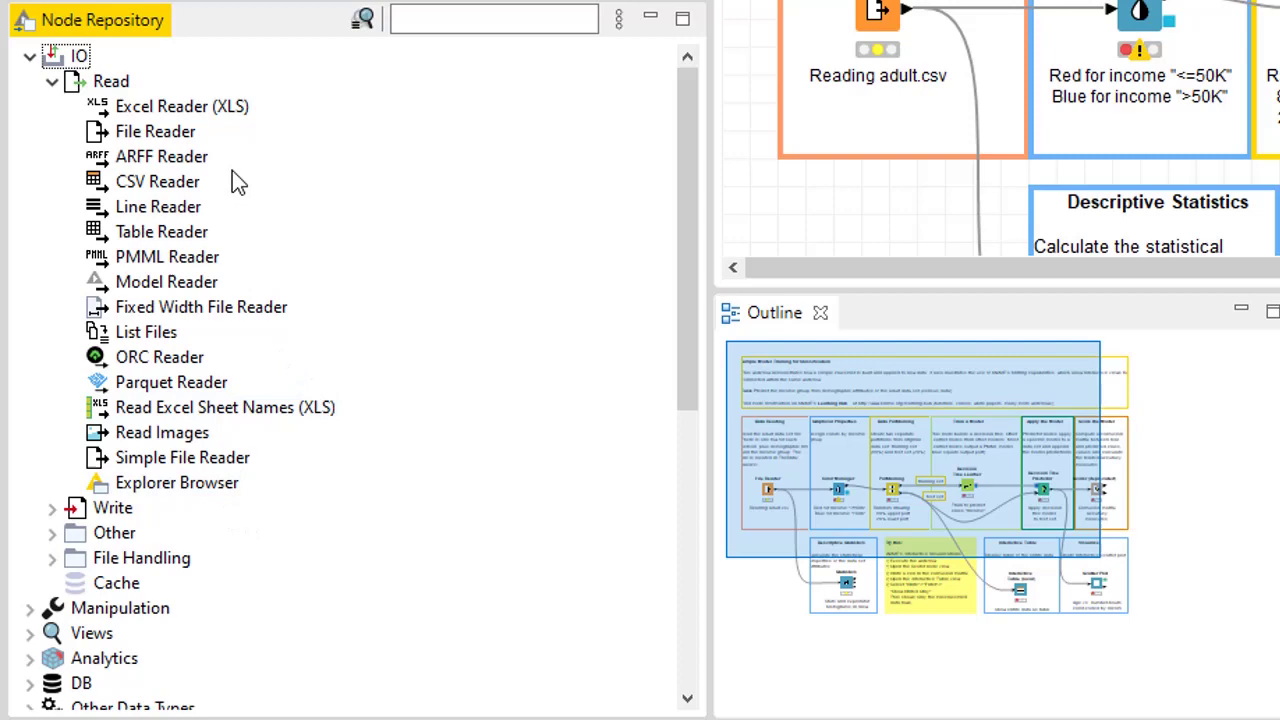
pyautogui.click(53, 82)
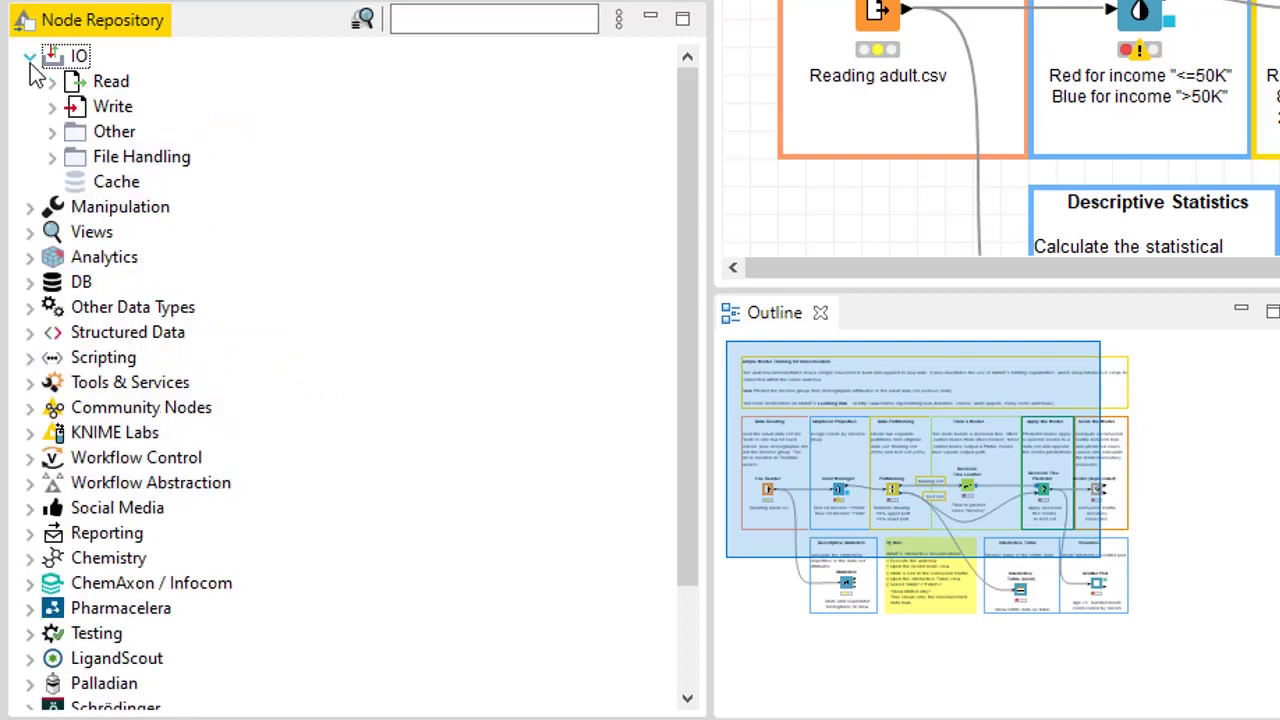
pyautogui.click(30, 57)
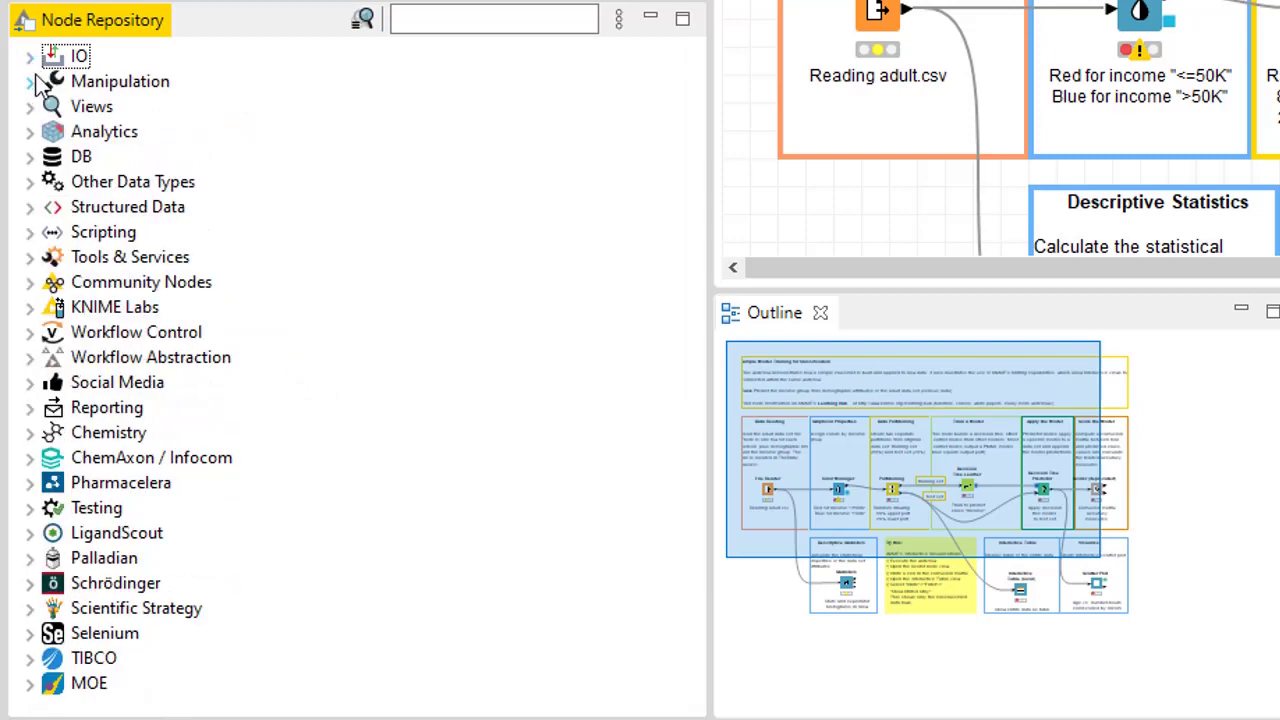
pyautogui.click(30, 82)
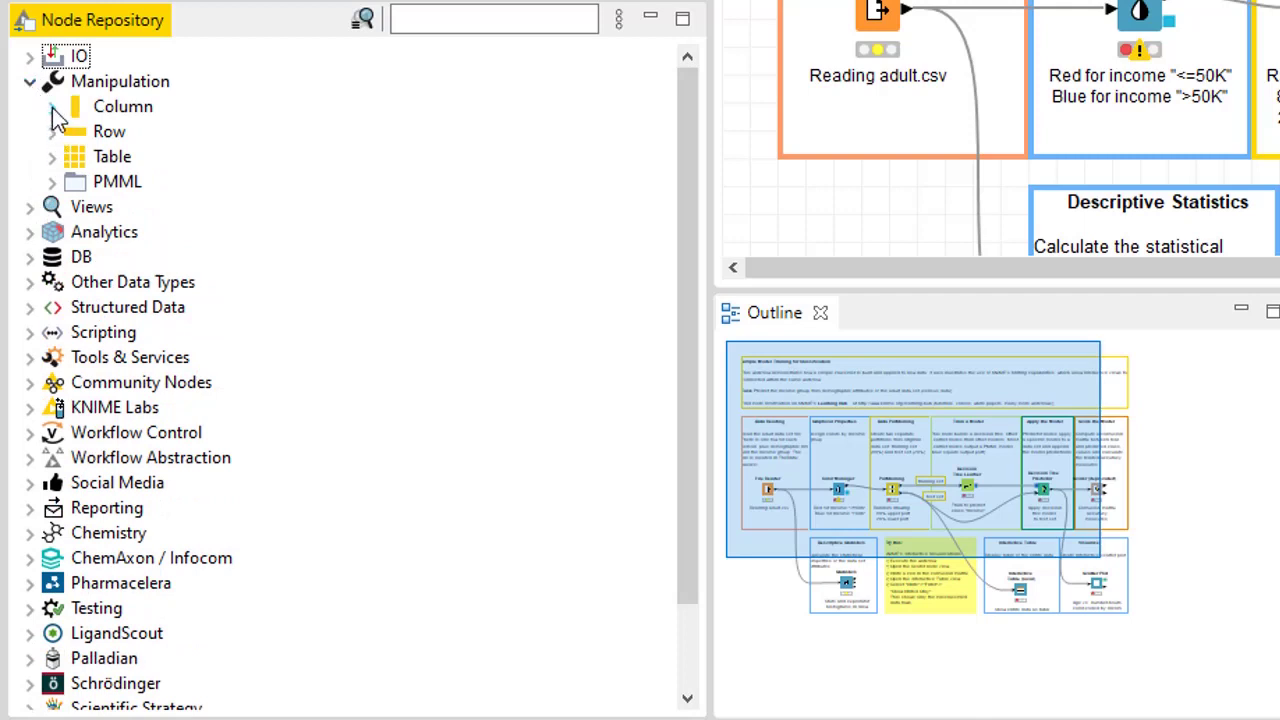
pyautogui.click(53, 108)
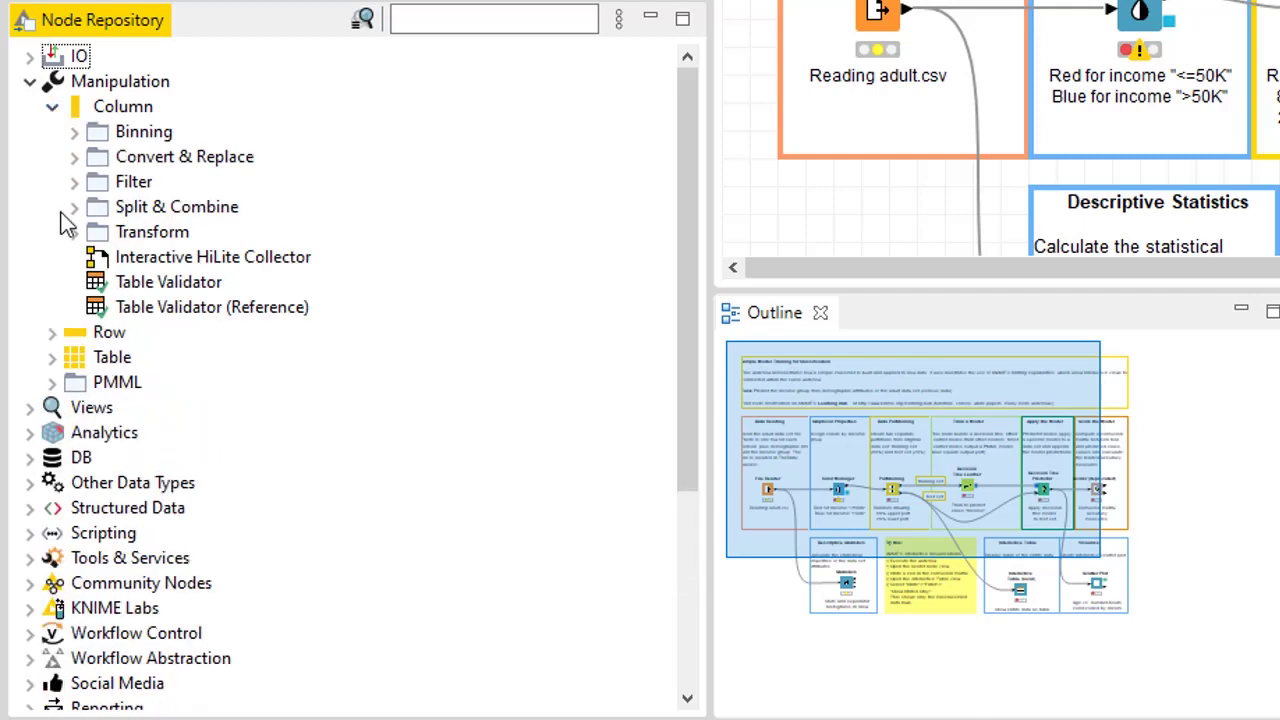
pyautogui.click(75, 232)
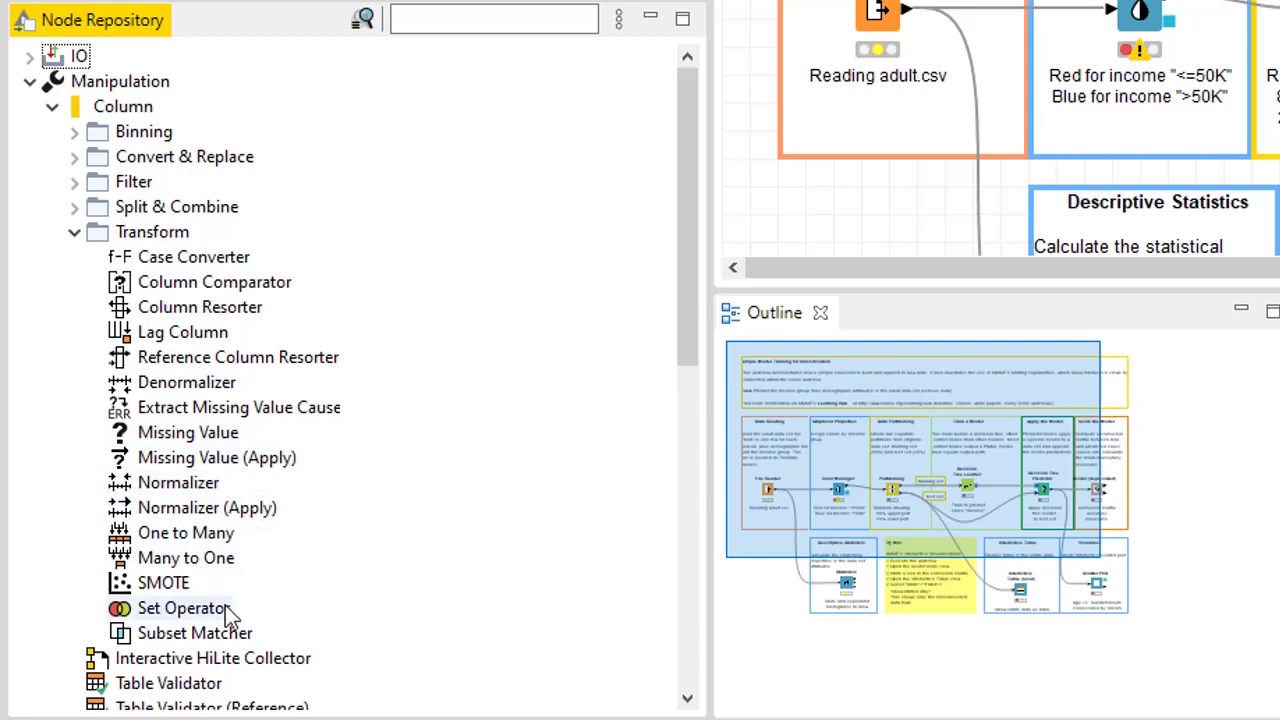
pyautogui.click(72, 233)
pyautogui.click(54, 108)
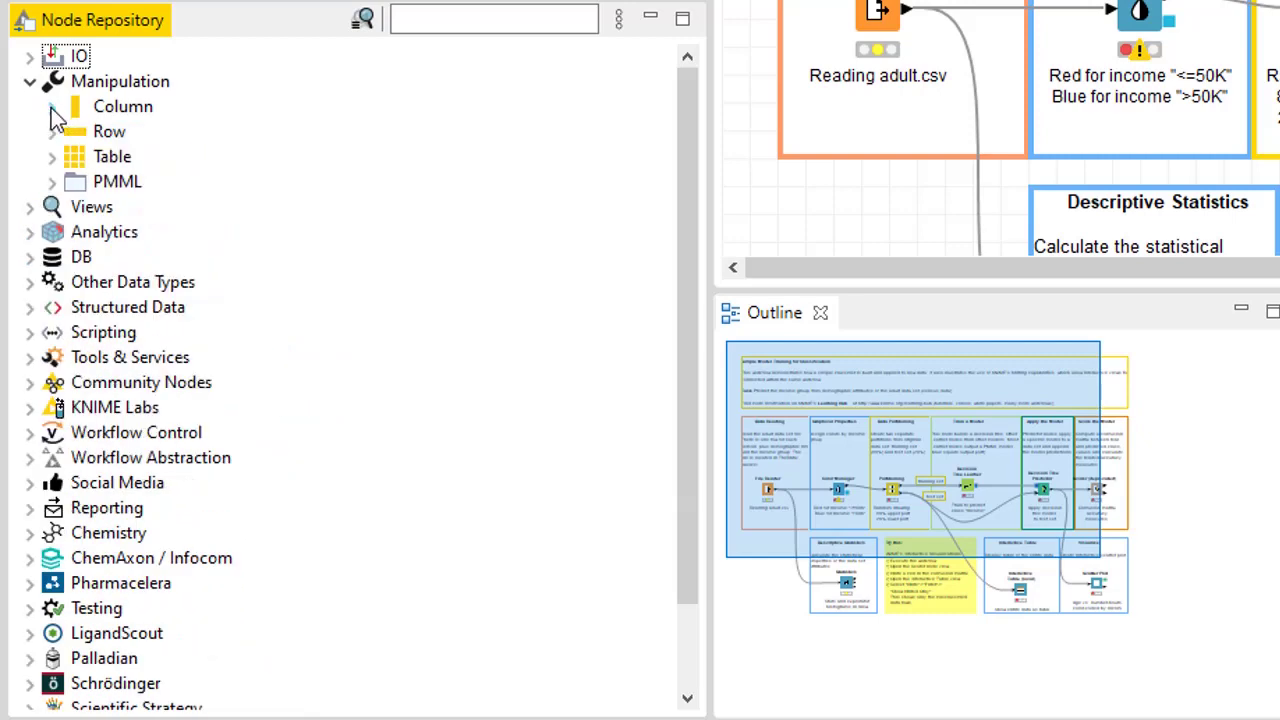
pyautogui.click(29, 82)
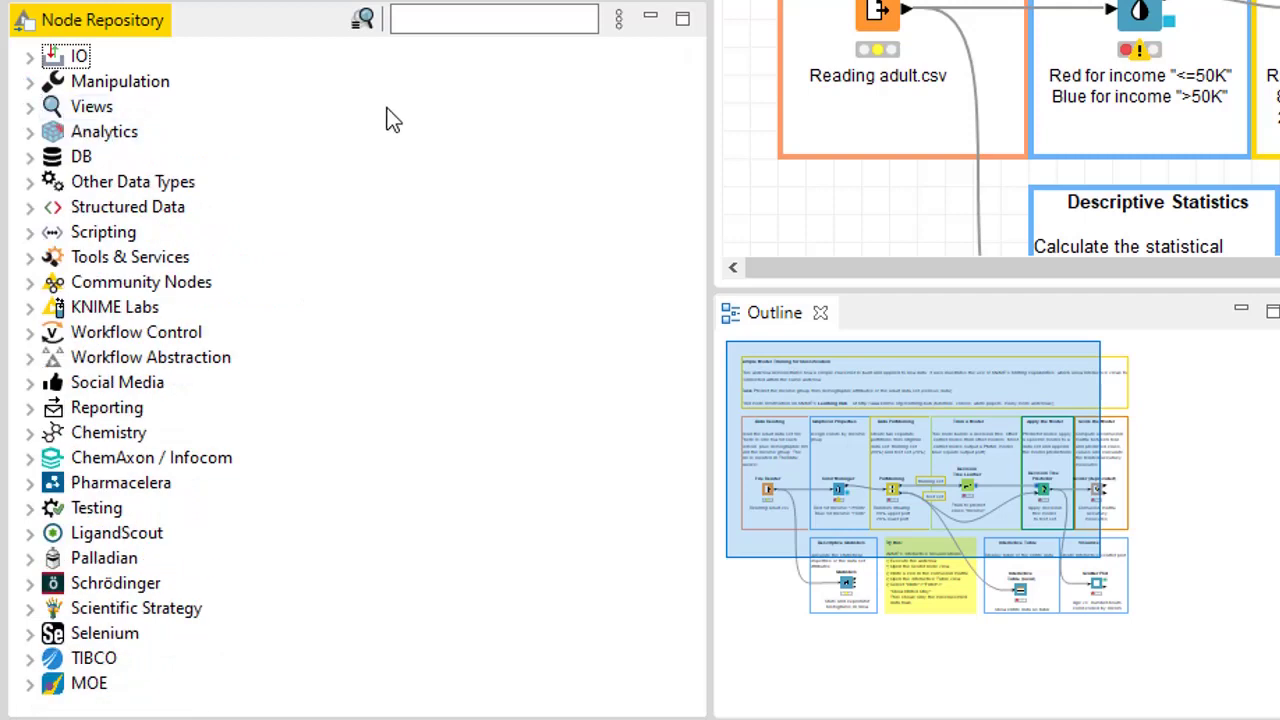
# Filter the Node Repository by 'csv', then 'pdf', and finally 'xls'
pyautogui.click(458, 20)
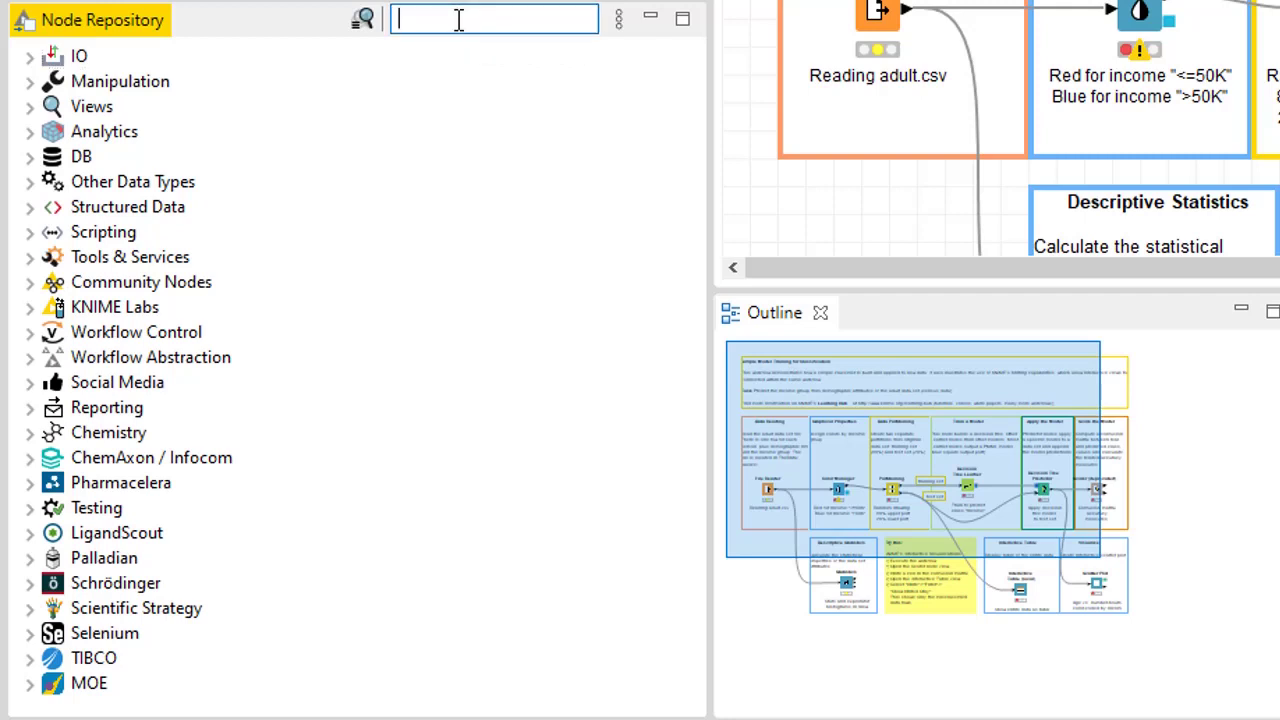
pyautogui.write('csv')
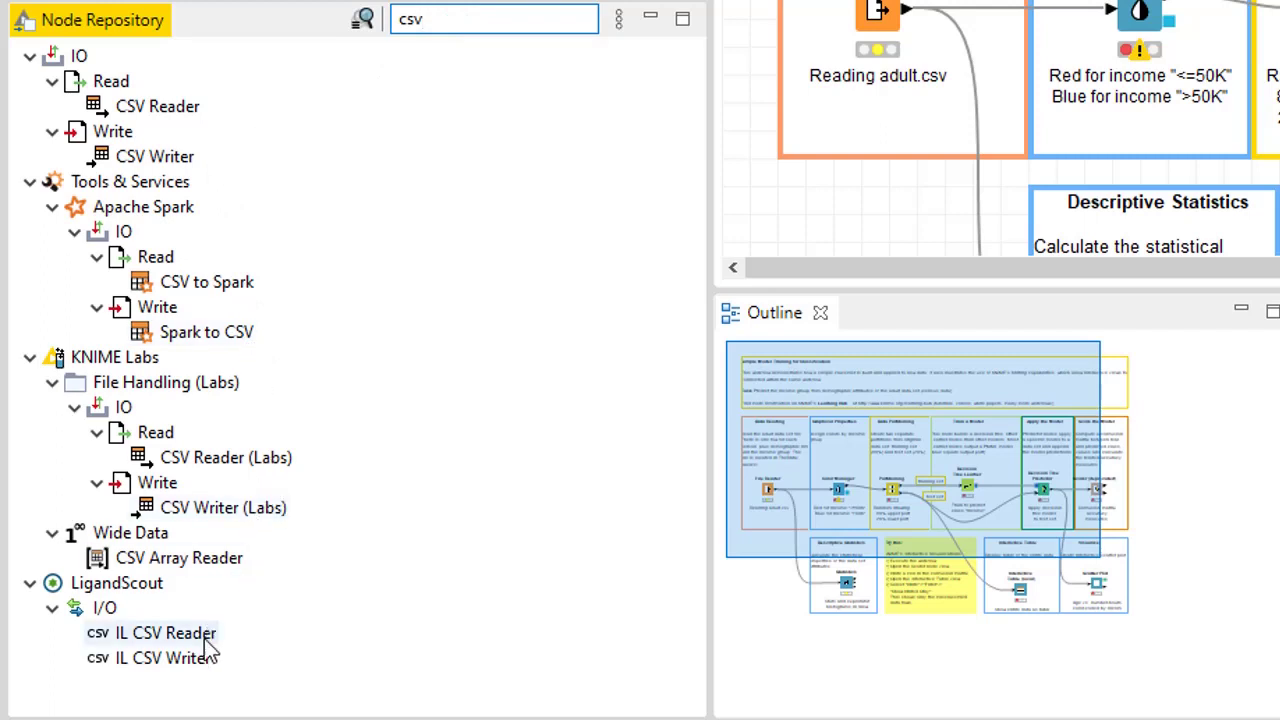
pyautogui.doubleClick(476, 10)
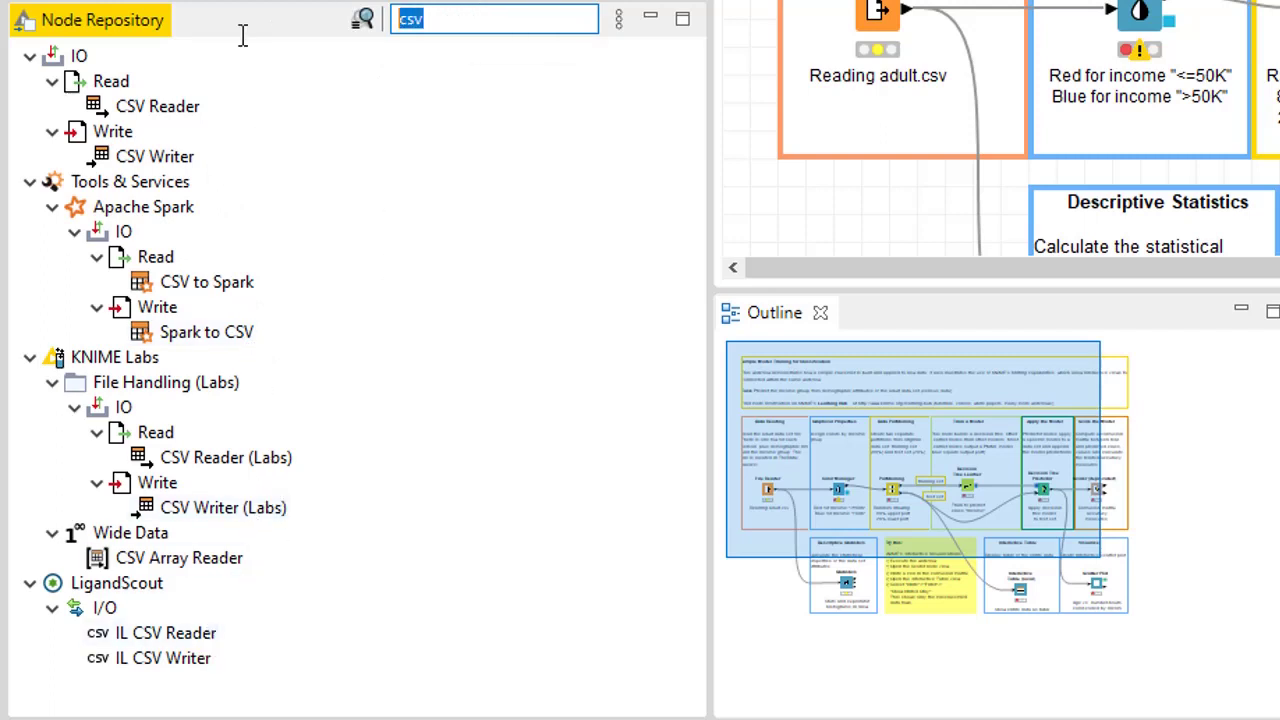
pyautogui.write('pdf')
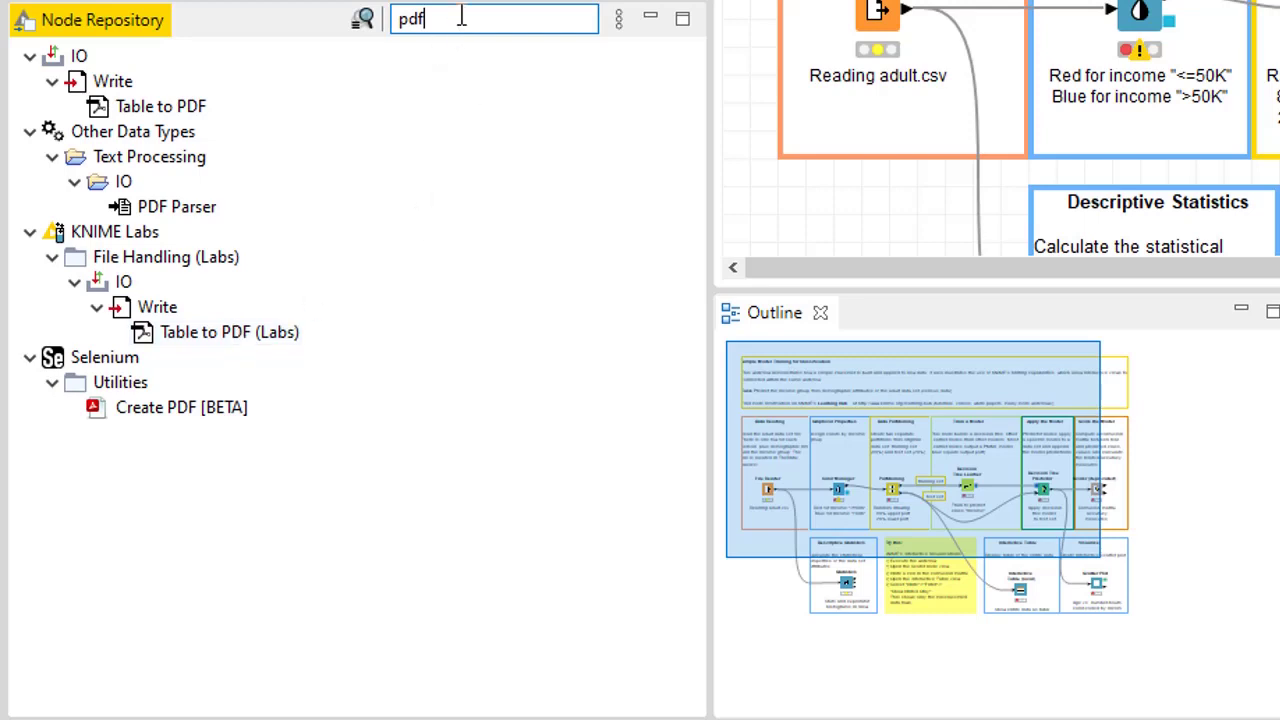
pyautogui.moveTo(460, 14); pyautogui.dragTo(235, 32)
pyautogui.write('xls')
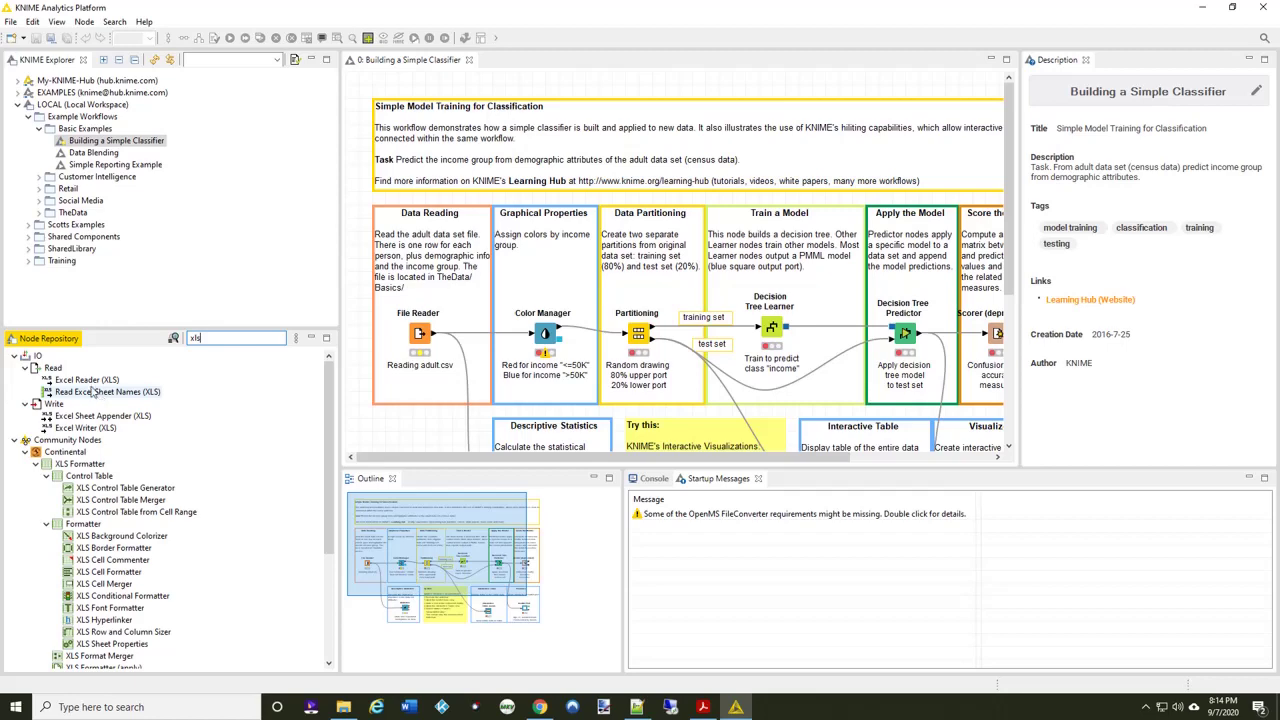
pyautogui.moveTo(95, 381); pyautogui.dragTo(690, 143)
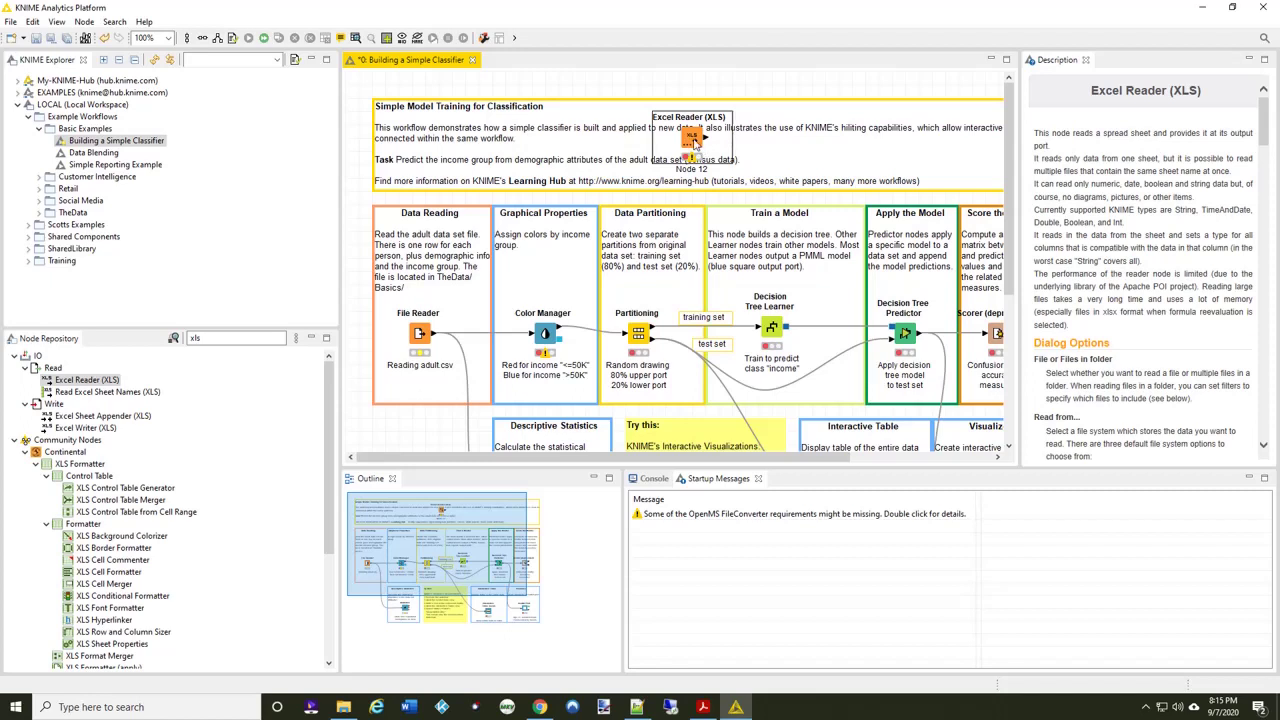
pyautogui.press('Delete')
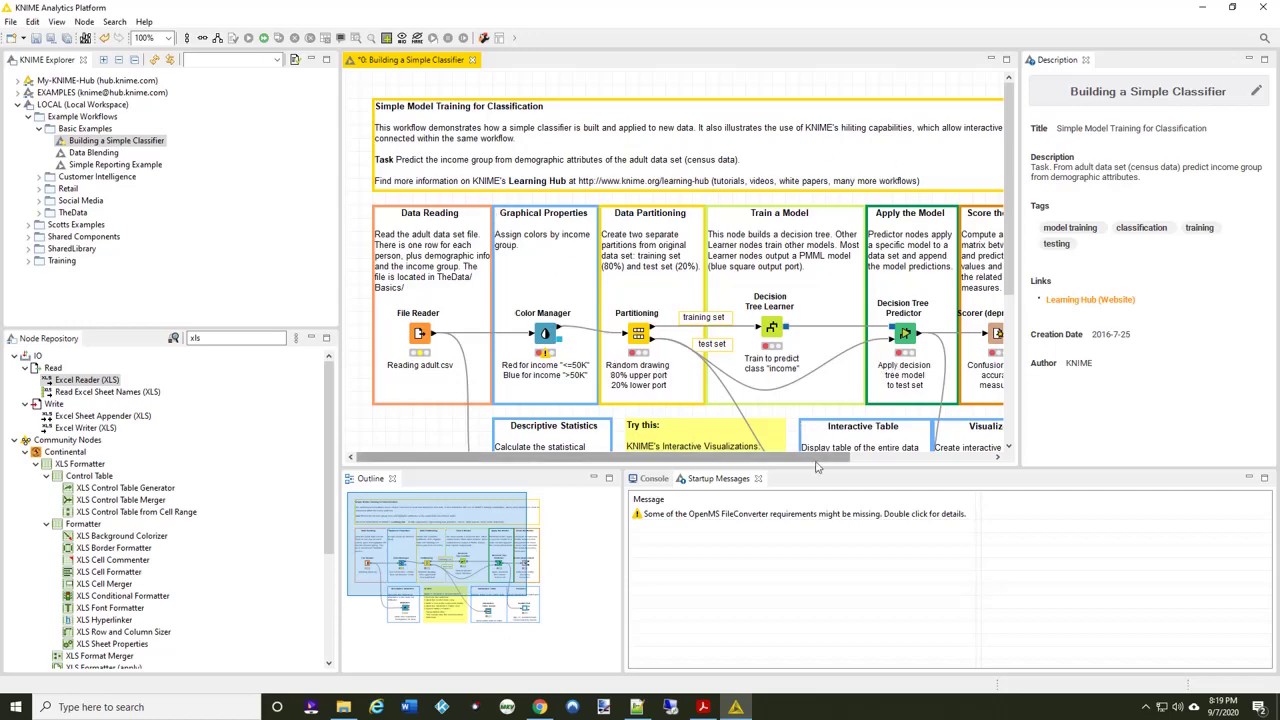
# Pan the classifier workflow with the scrollbars and Outline view to reveal its lower and right-hand nodes
pyautogui.moveTo(820, 459); pyautogui.dragTo(753, 463)
pyautogui.moveTo(1018, 138)
pyautogui.mouseDown()
pyautogui.moveTo(1018, 238)
pyautogui.moveTo(1018, 107)
pyautogui.mouseUp()
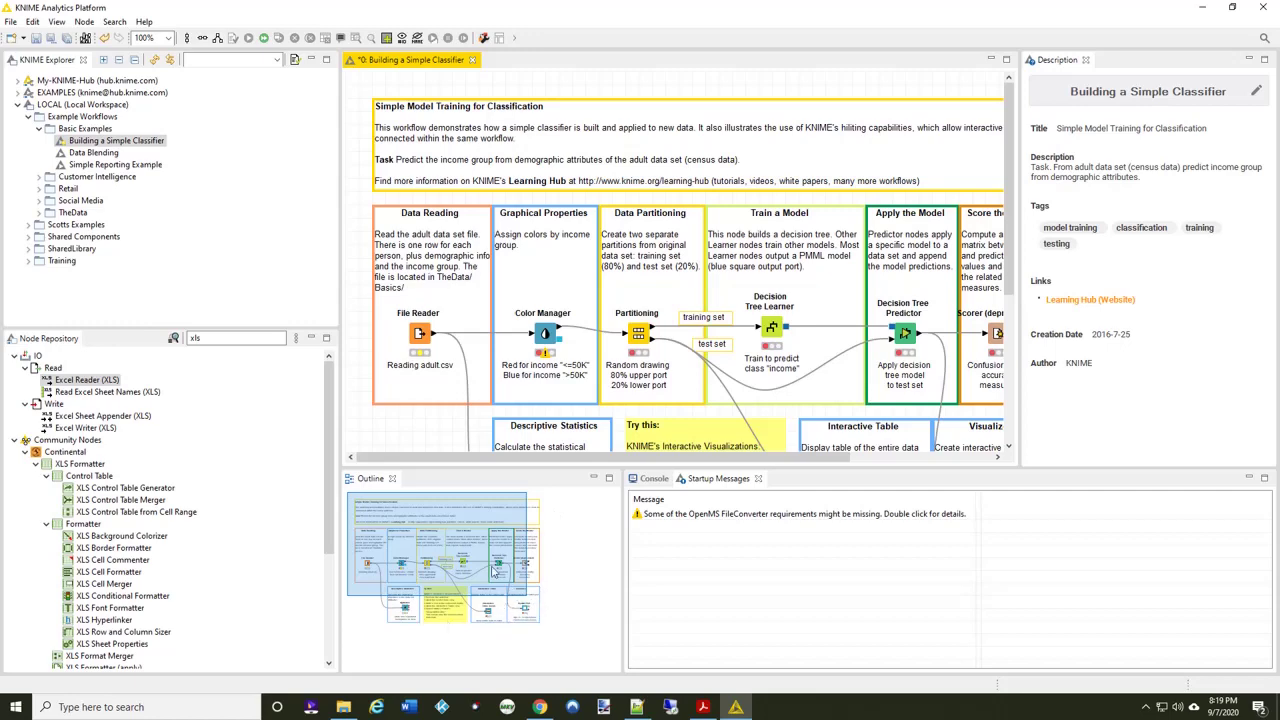
pyautogui.moveTo(476, 545)
pyautogui.mouseDown()
pyautogui.moveTo(519, 603)
pyautogui.moveTo(535, 538)
pyautogui.moveTo(467, 536)
pyautogui.mouseUp()
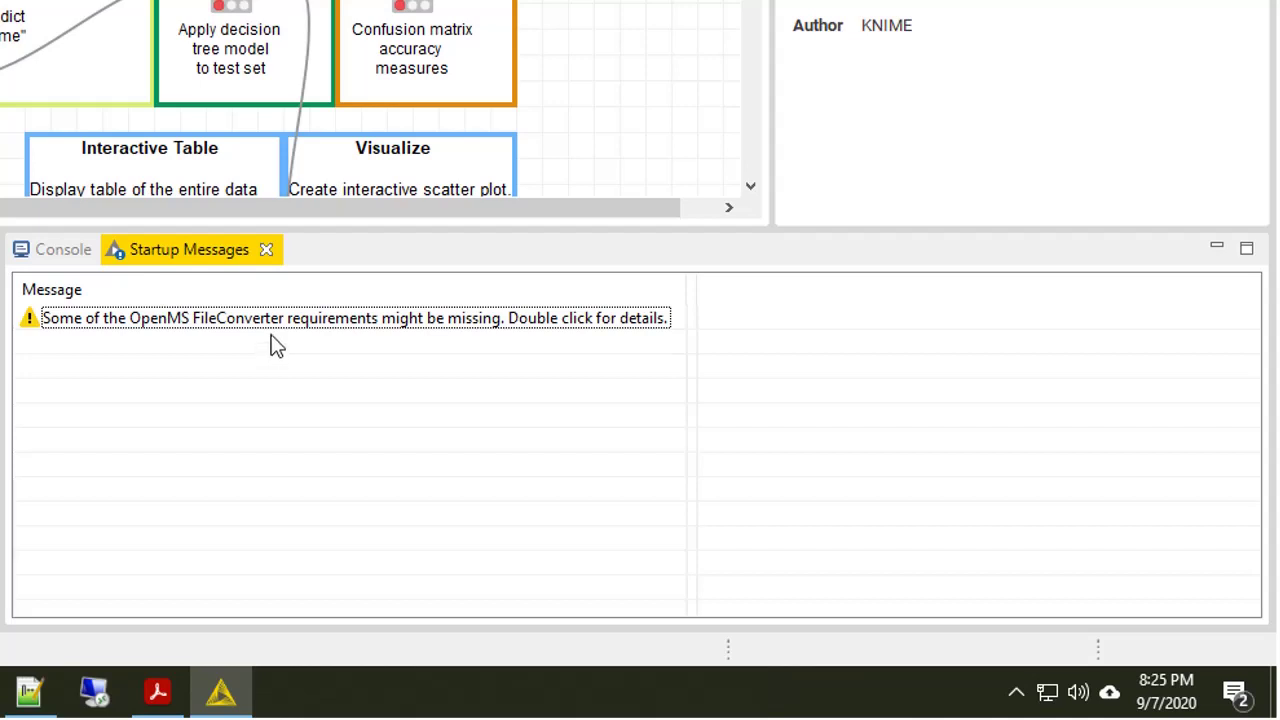
# Close the Startup Messages tab to reveal the Console's welcome banner and warnings
pyautogui.click(266, 250)
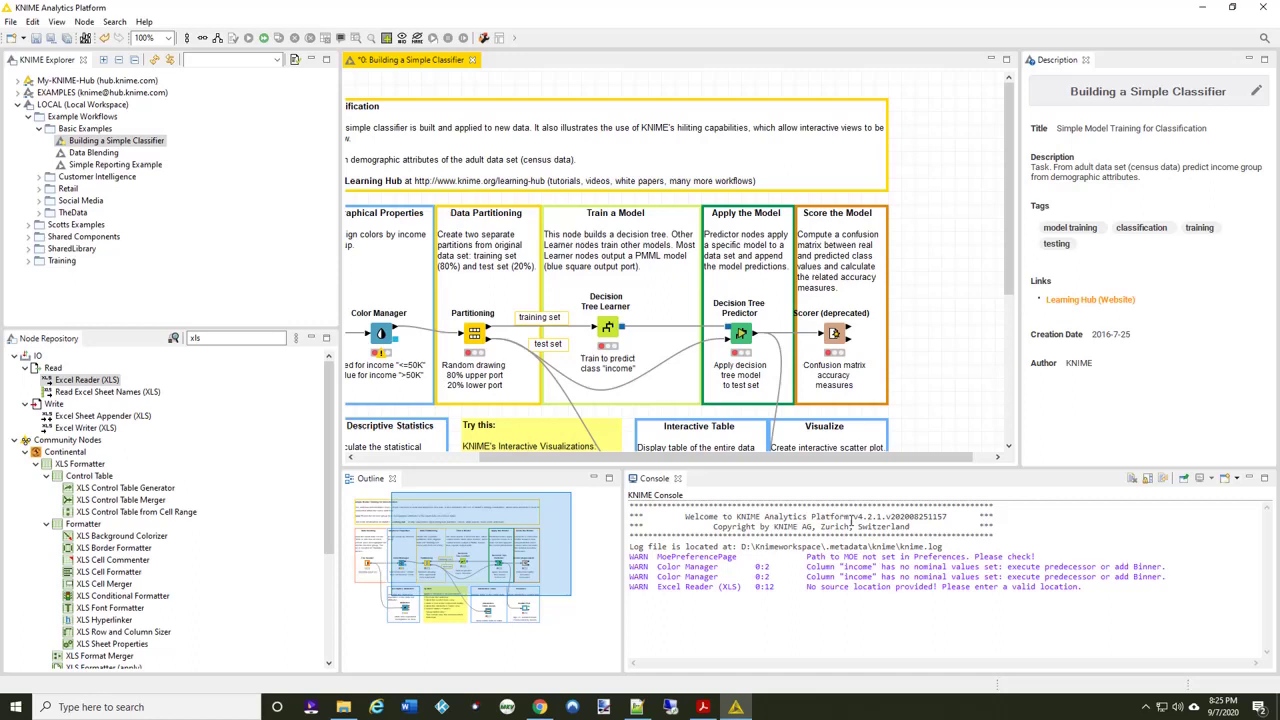
# Open the Node Monitor view from View > Other > KNIME Views beside the Console
pyautogui.click(58, 22)
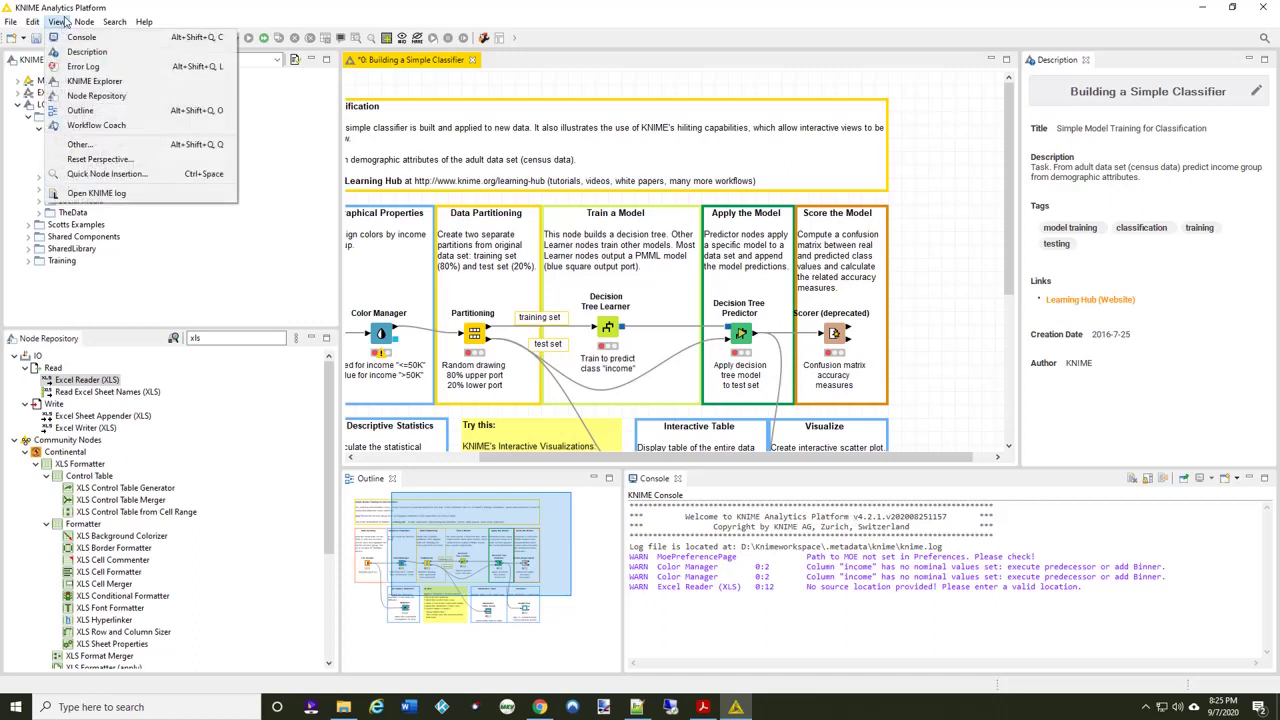
pyautogui.click(113, 145)
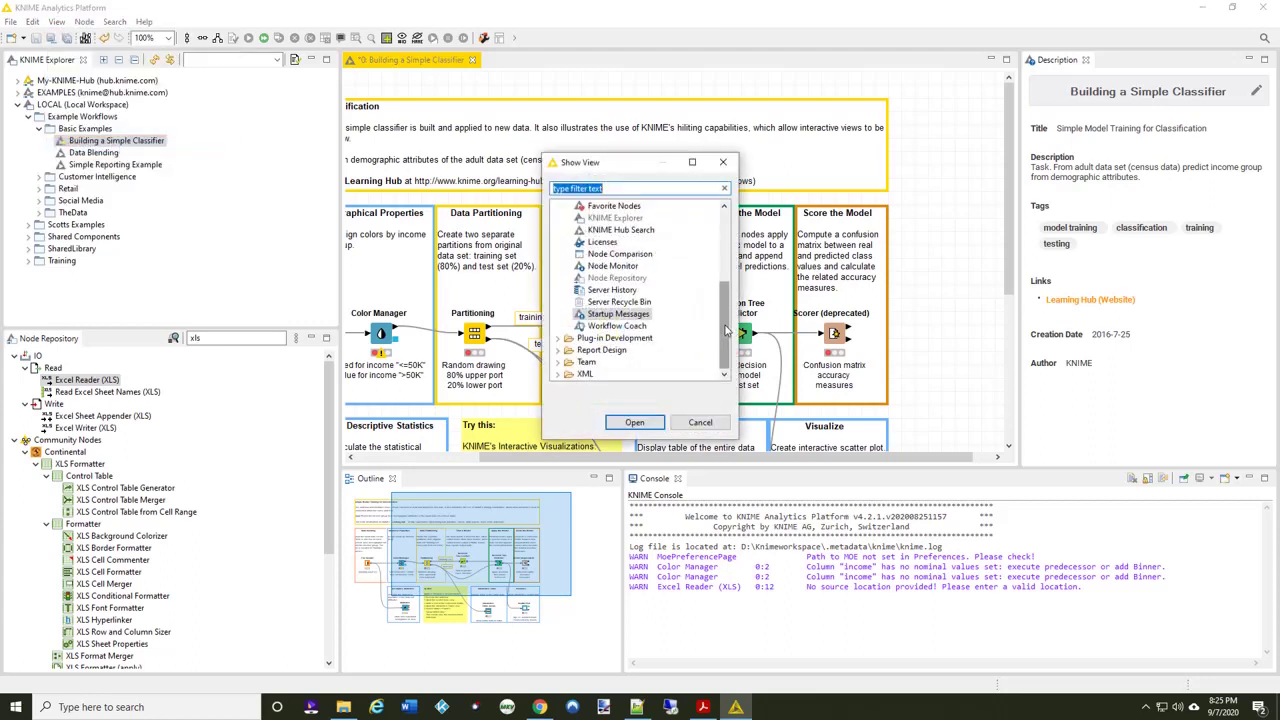
pyautogui.moveTo(726, 324); pyautogui.dragTo(717, 280)
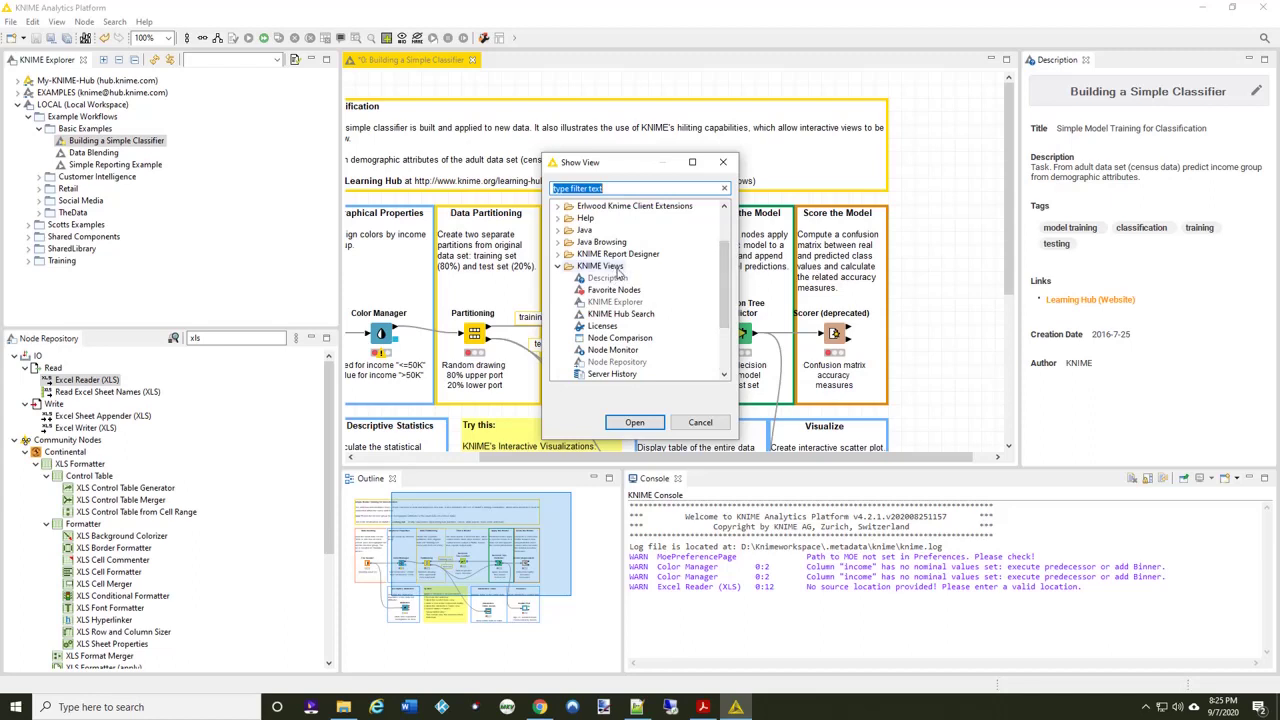
pyautogui.click(632, 352)
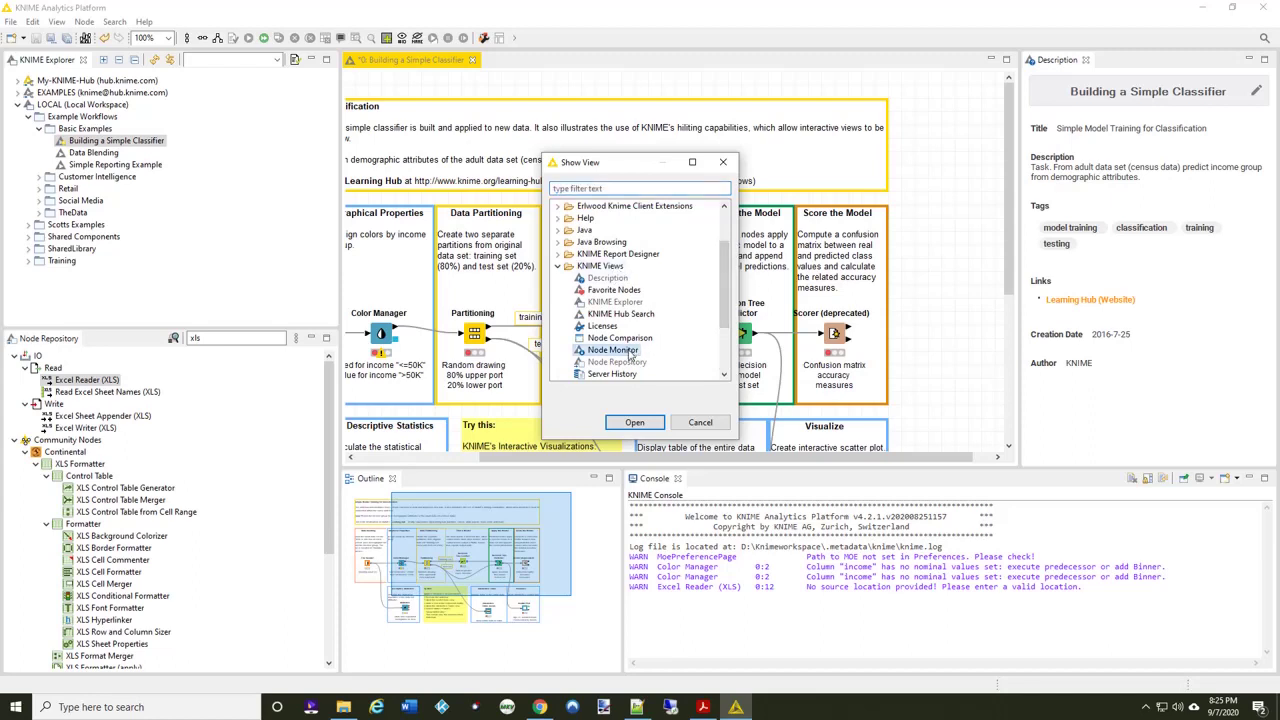
pyautogui.click(645, 425)
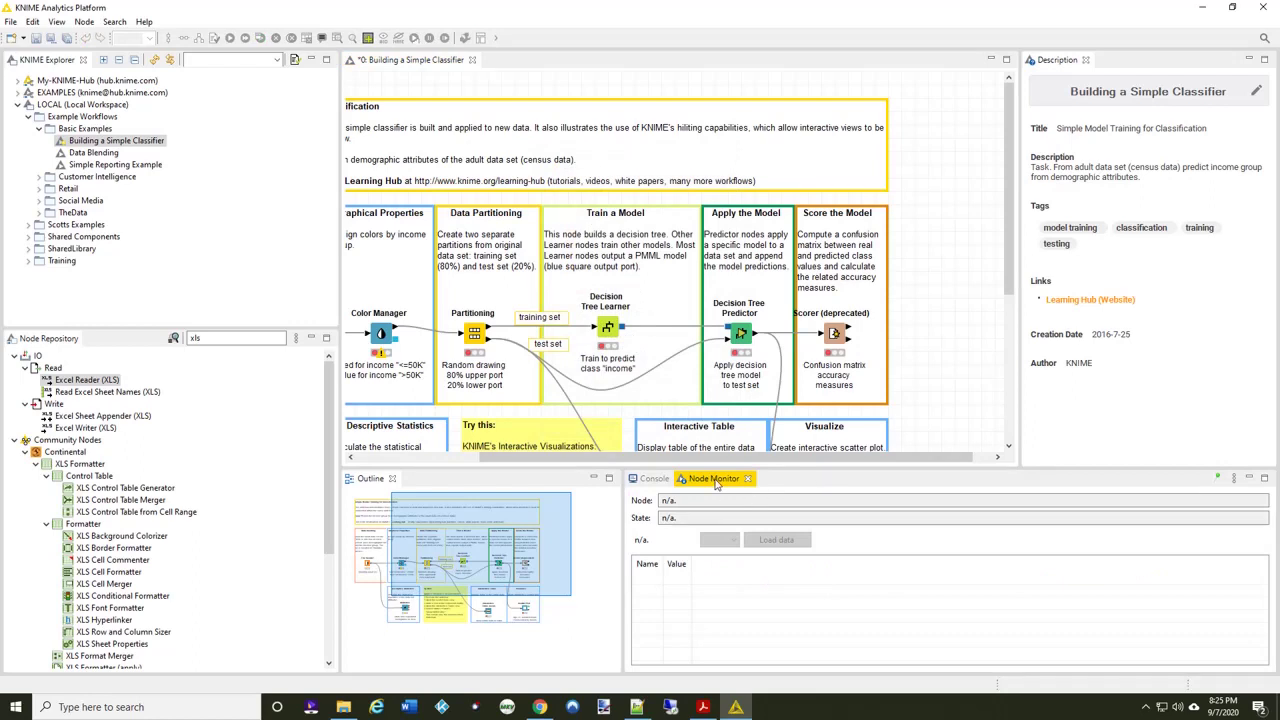
# Switch between the Console and Node Monitor tabs, finishing on the Console
pyautogui.click(652, 479)
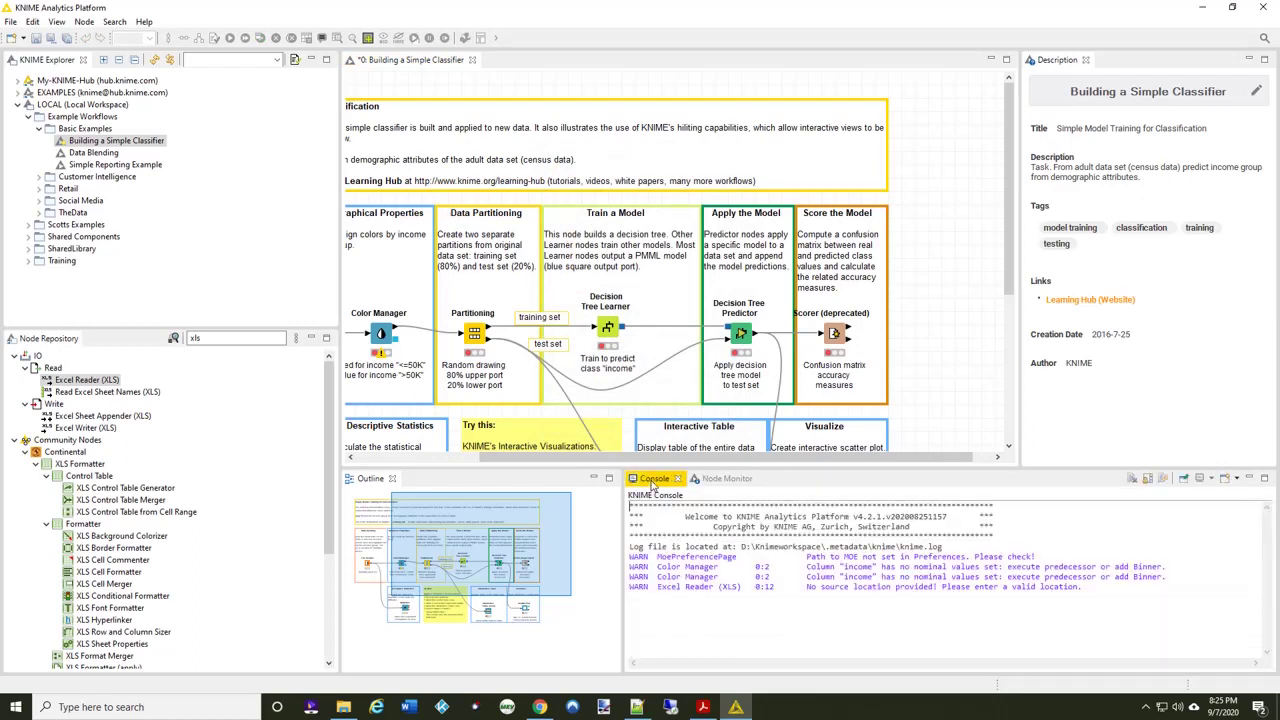
pyautogui.click(731, 479)
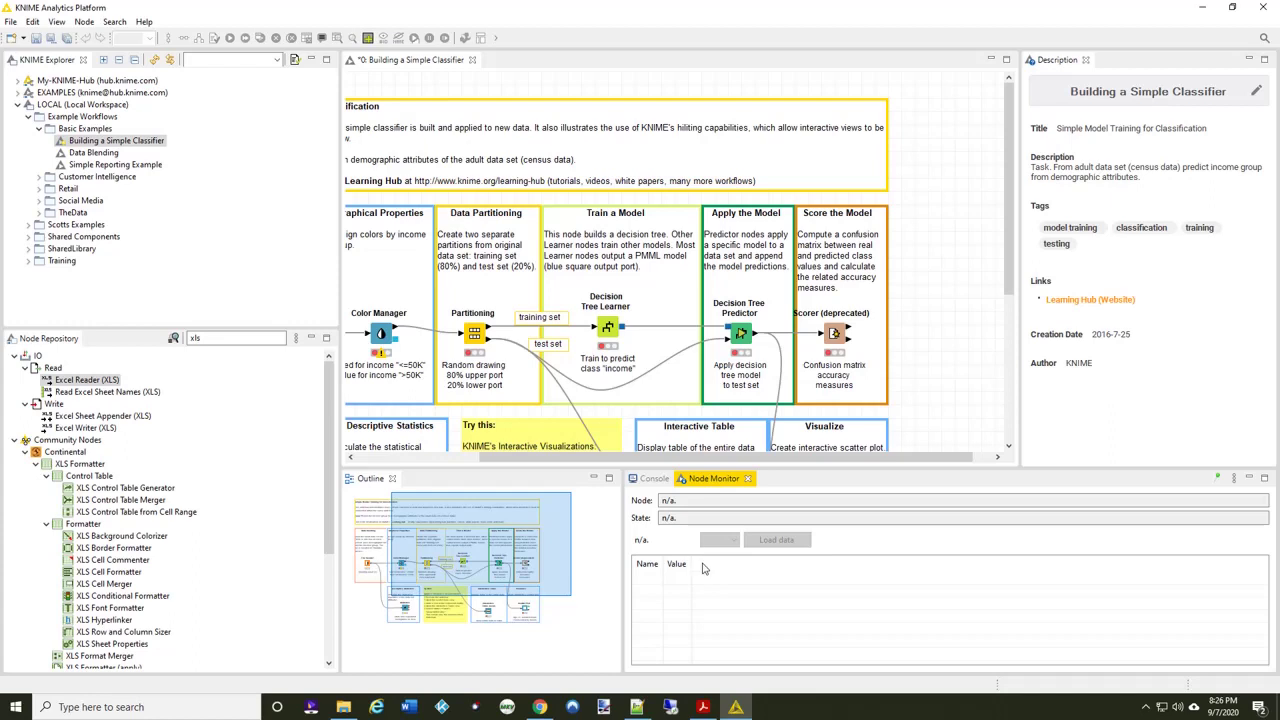
pyautogui.click(653, 480)
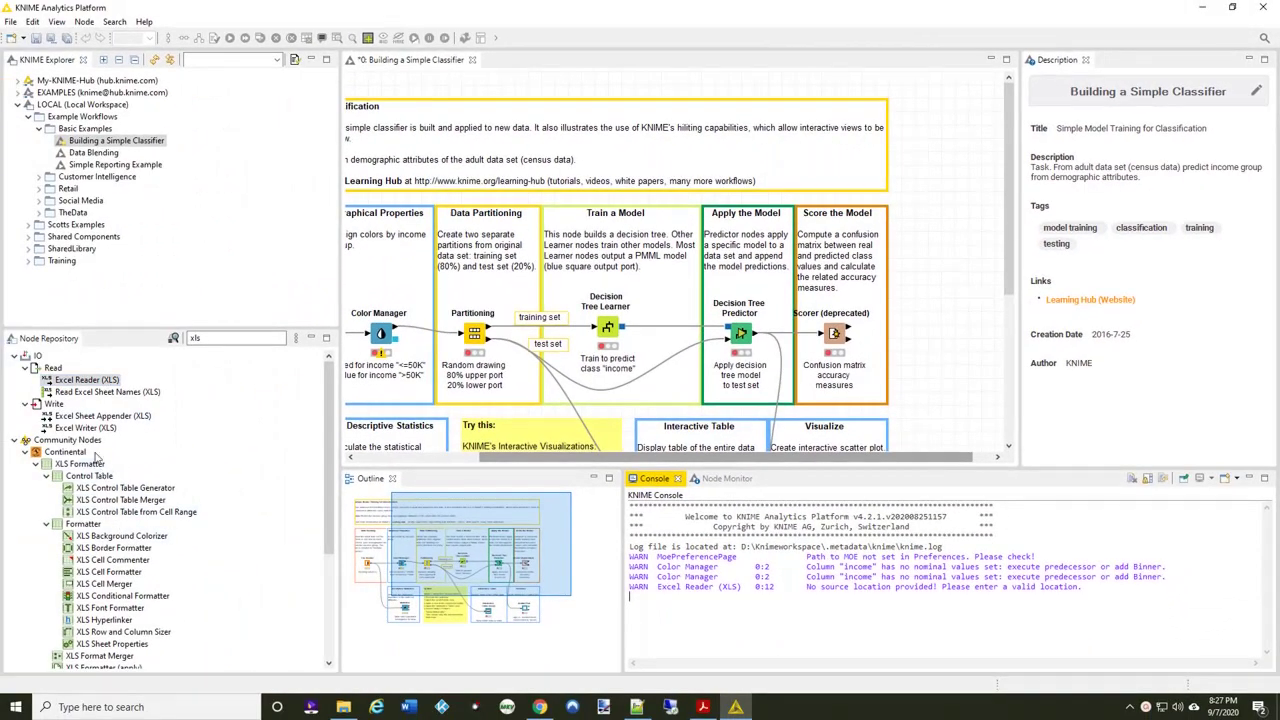
# Select Excel Reader (XLS) in the Node Repository and scroll through its Description documentation
pyautogui.click(100, 381)
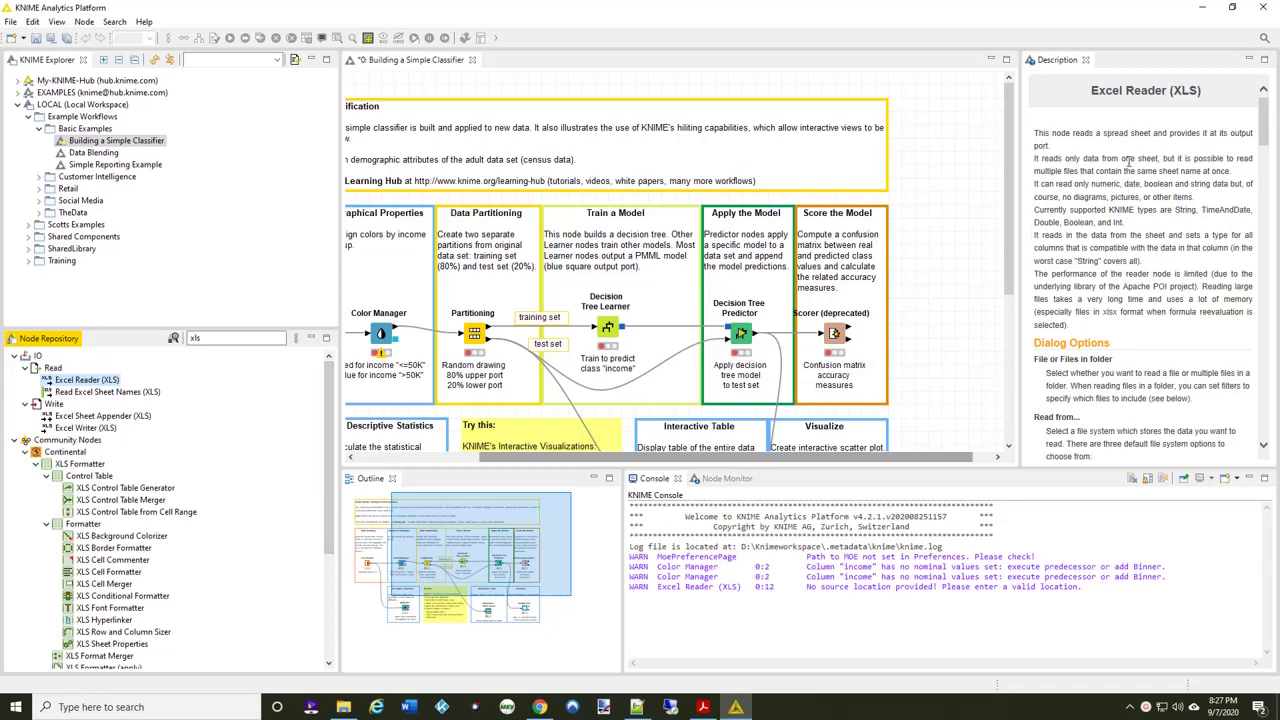
pyautogui.click(1266, 122)
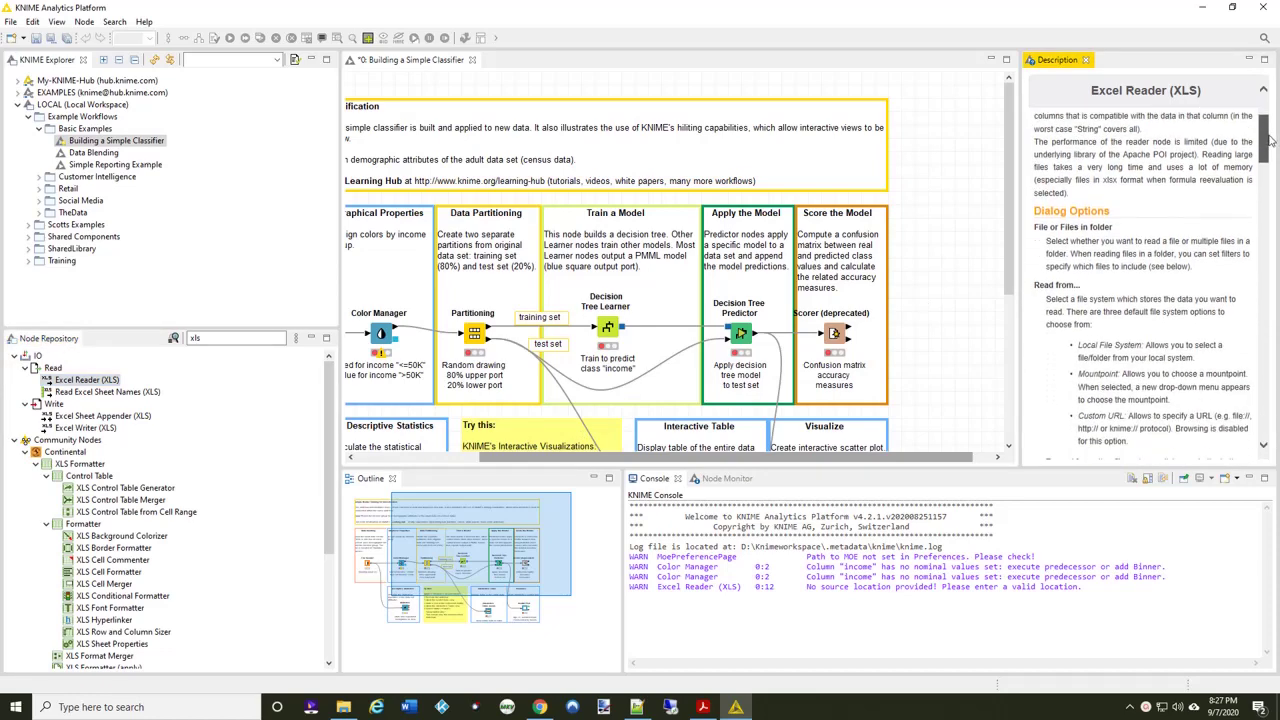
pyautogui.moveTo(1272, 157); pyautogui.dragTo(1264, 425)
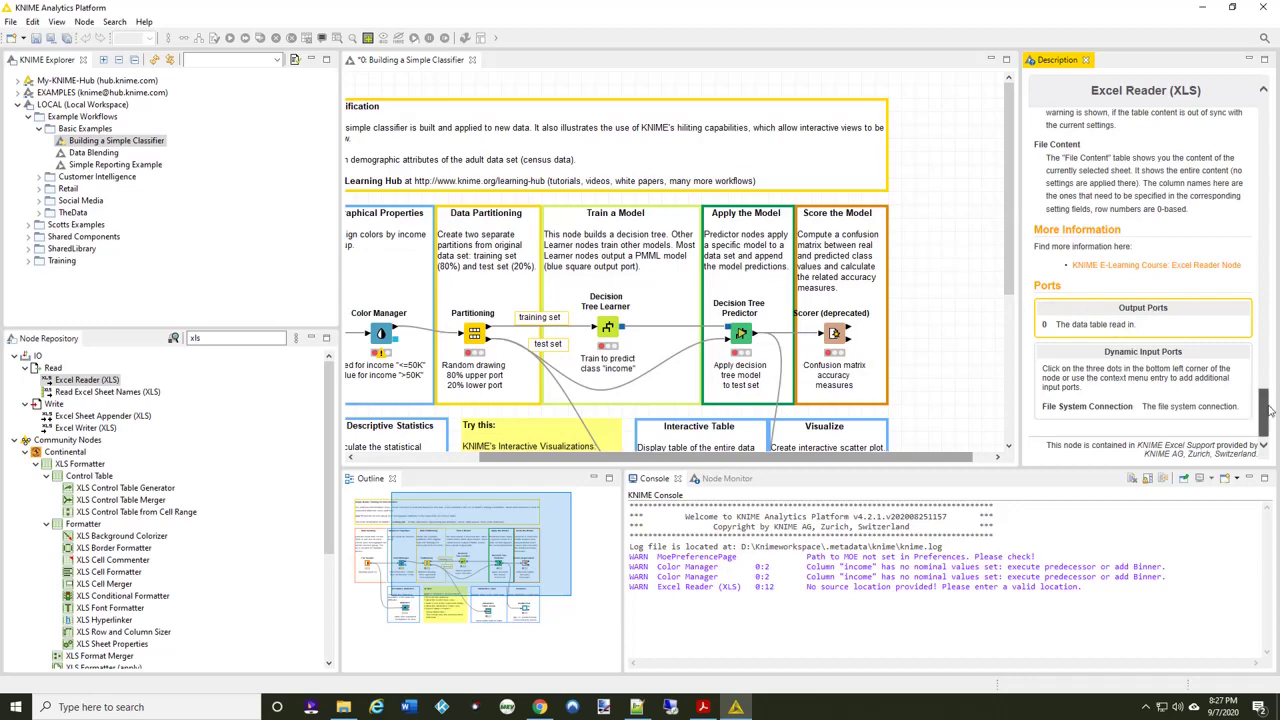
pyautogui.moveTo(1265, 414); pyautogui.dragTo(1265, 122)
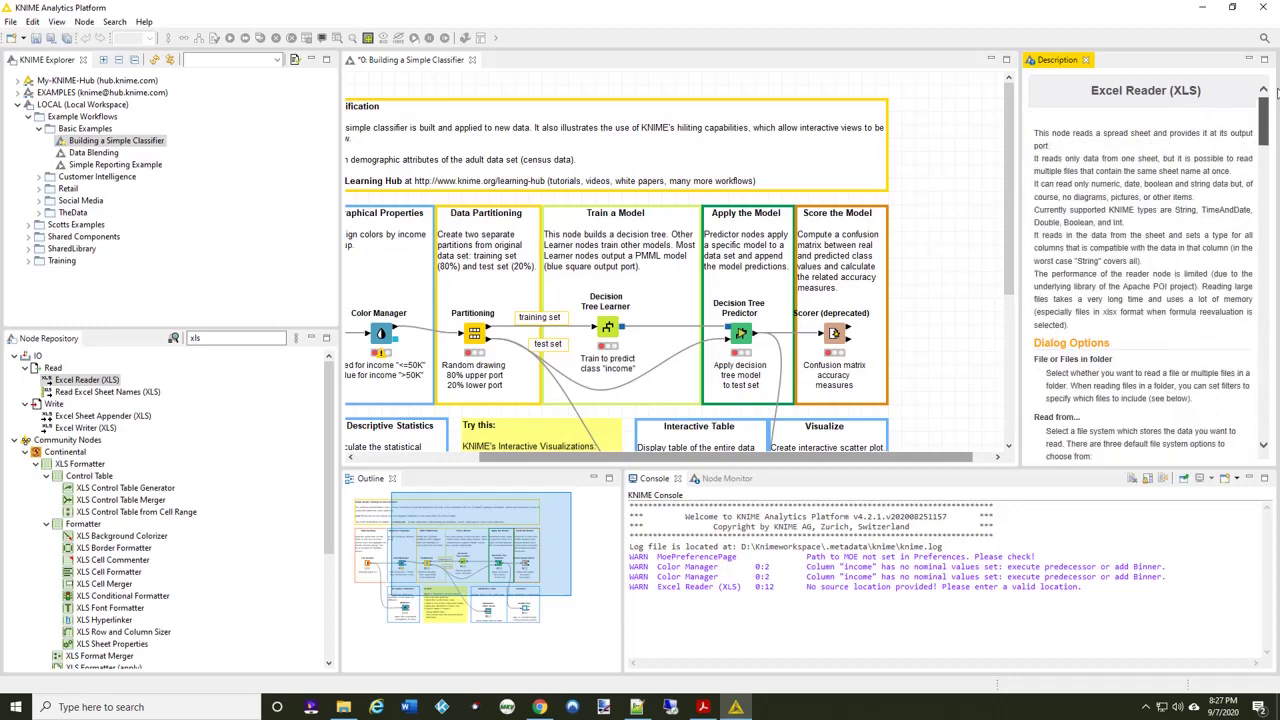
# Select Building a Simple Classifier in KNIME Explorer to show its tags, Learning Hub link and author
pyautogui.click(107, 143)
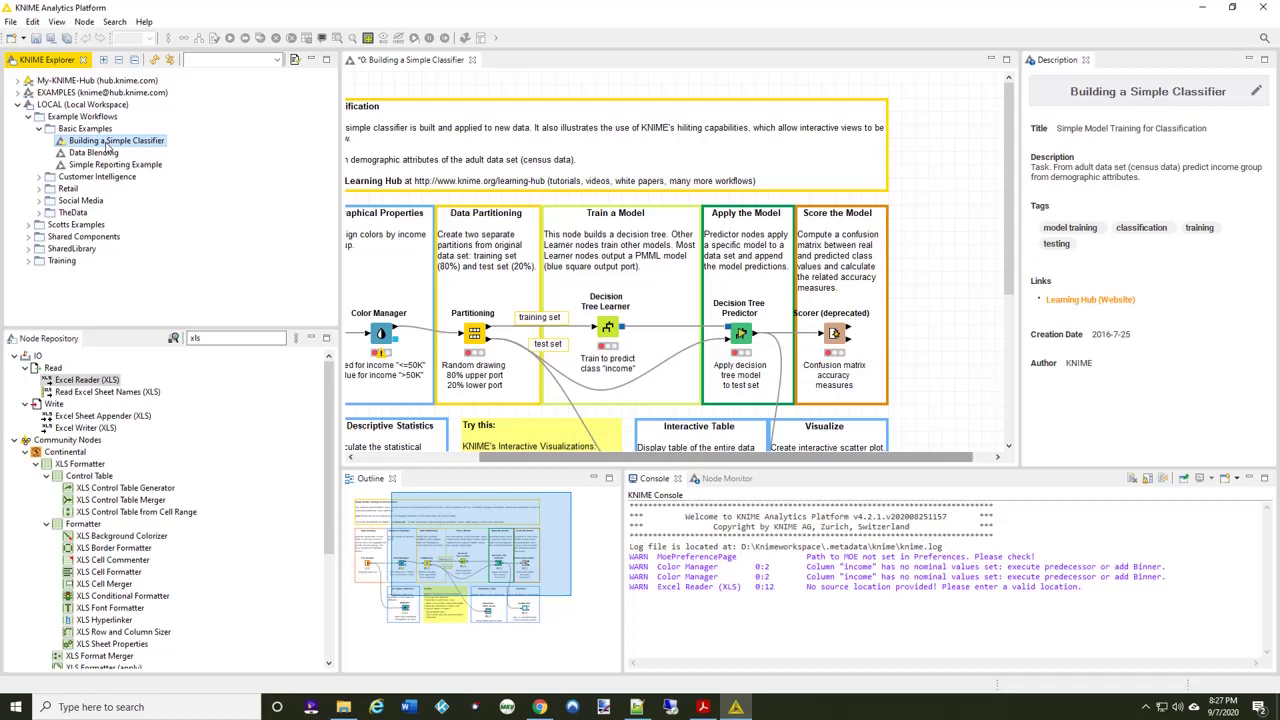
pyautogui.click(1259, 93)
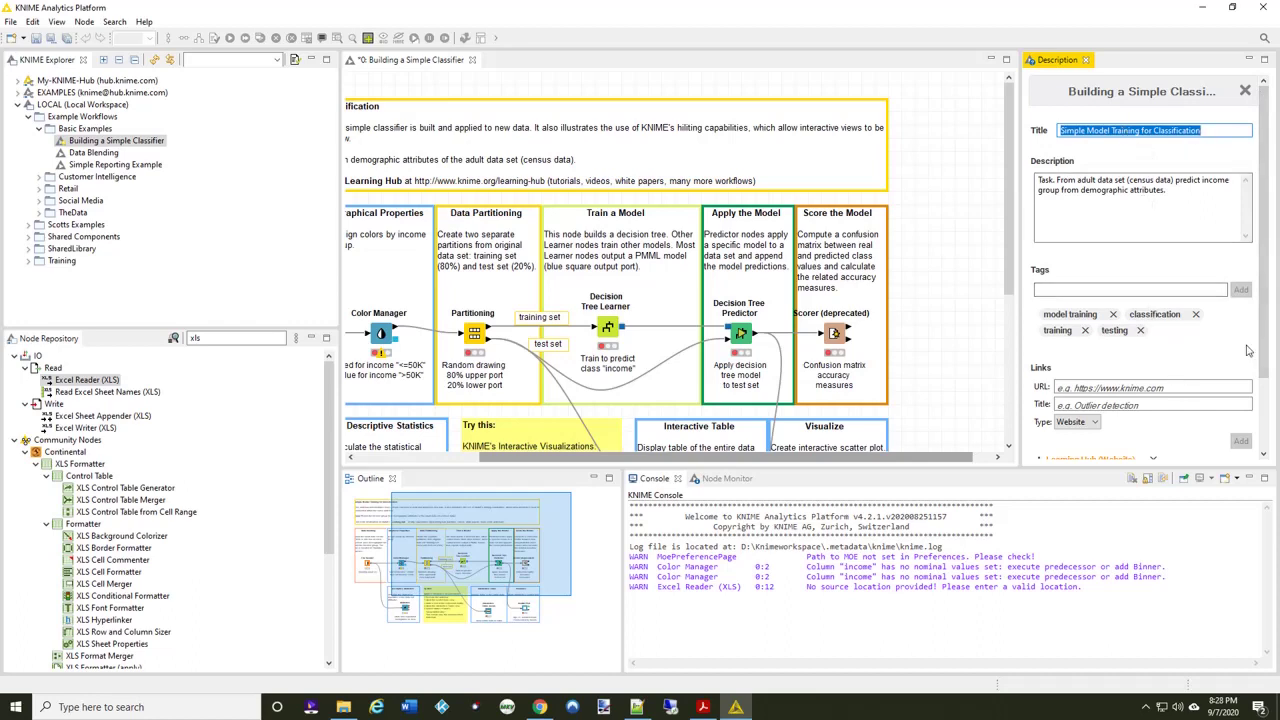
pyautogui.moveTo(1265, 283)
pyautogui.mouseDown()
pyautogui.moveTo(1270, 358)
pyautogui.moveTo(1270, 260)
pyautogui.mouseUp()
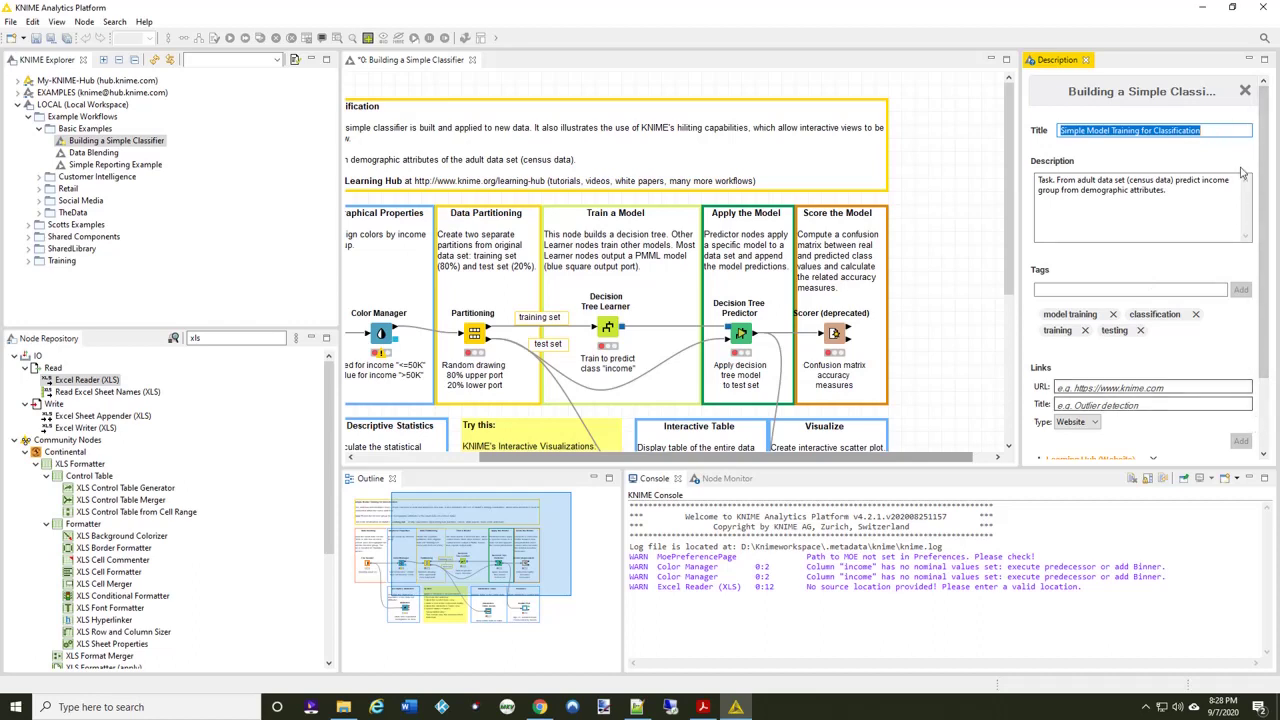
pyautogui.click(1245, 91)
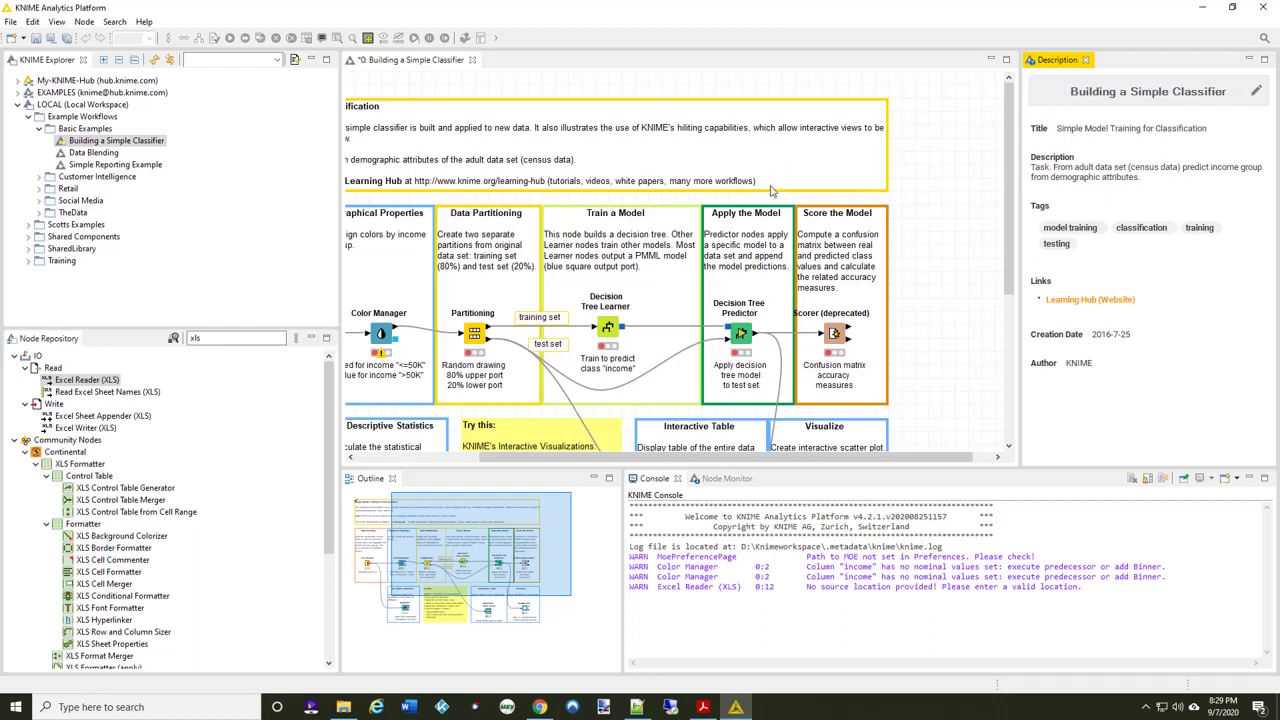
# Close the classifier example without saving changes and collapse the Example Workflows folder
pyautogui.click(472, 60)
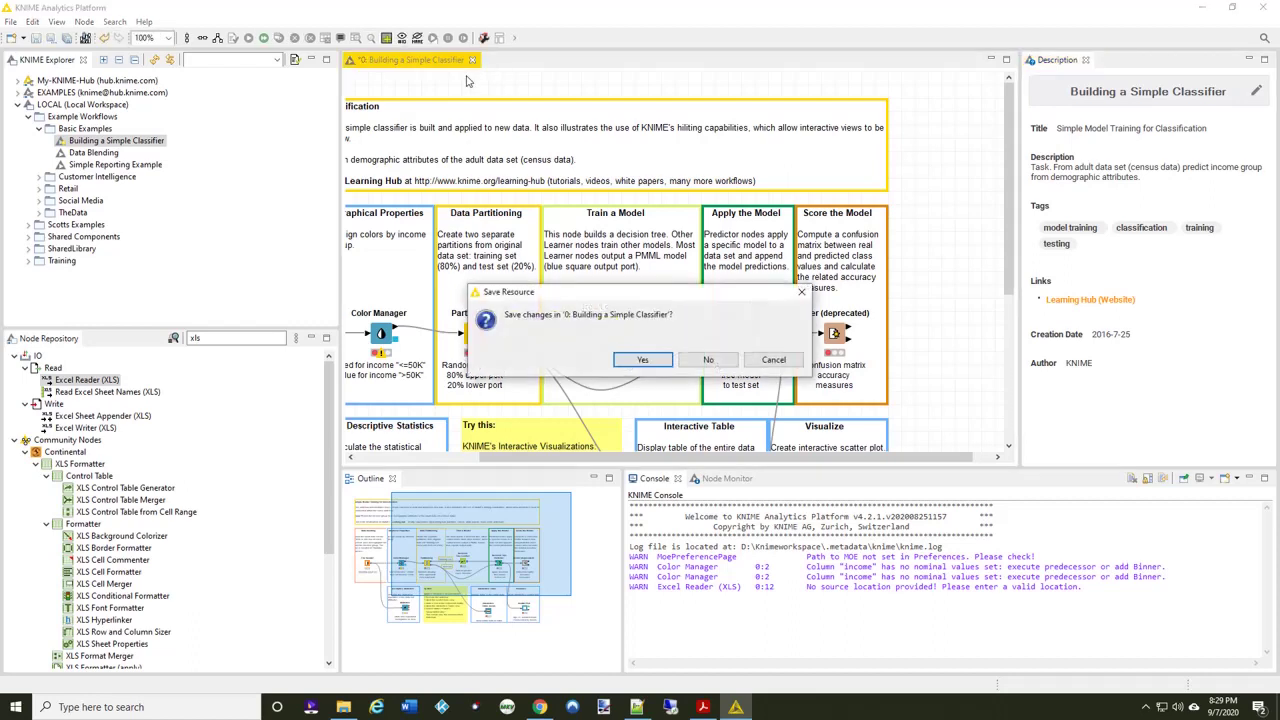
pyautogui.click(708, 360)
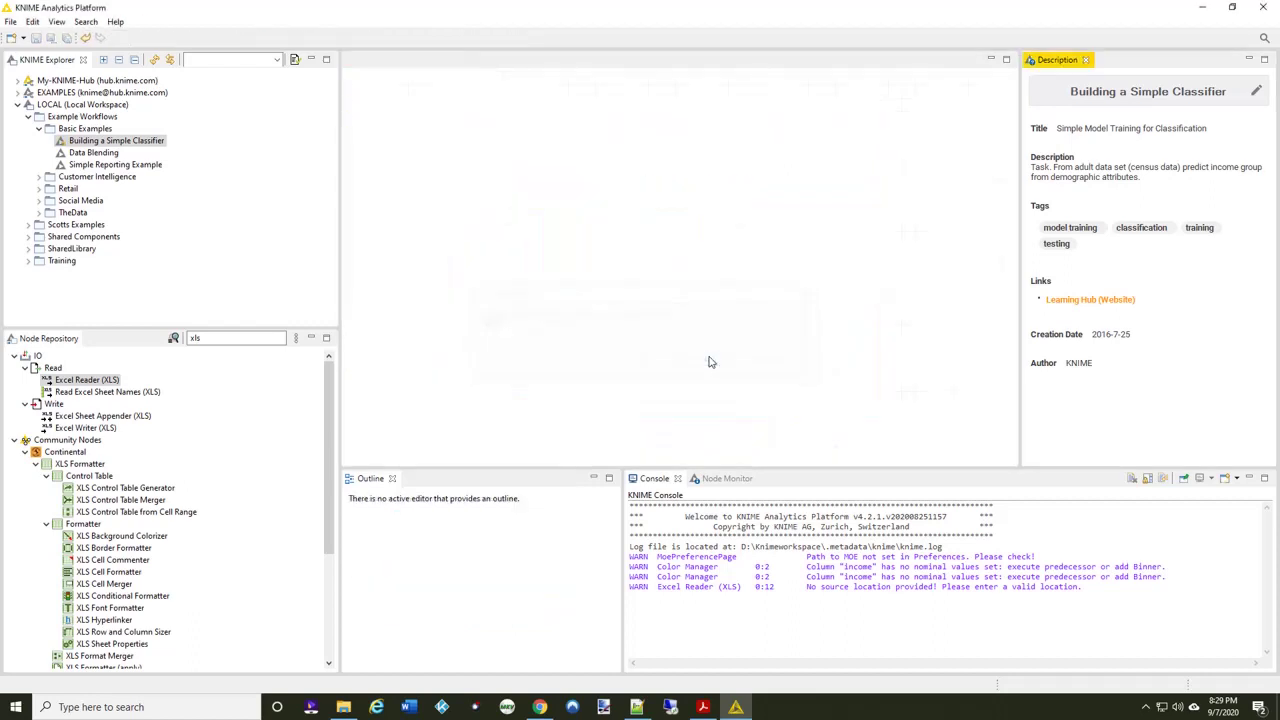
pyautogui.click(29, 117)
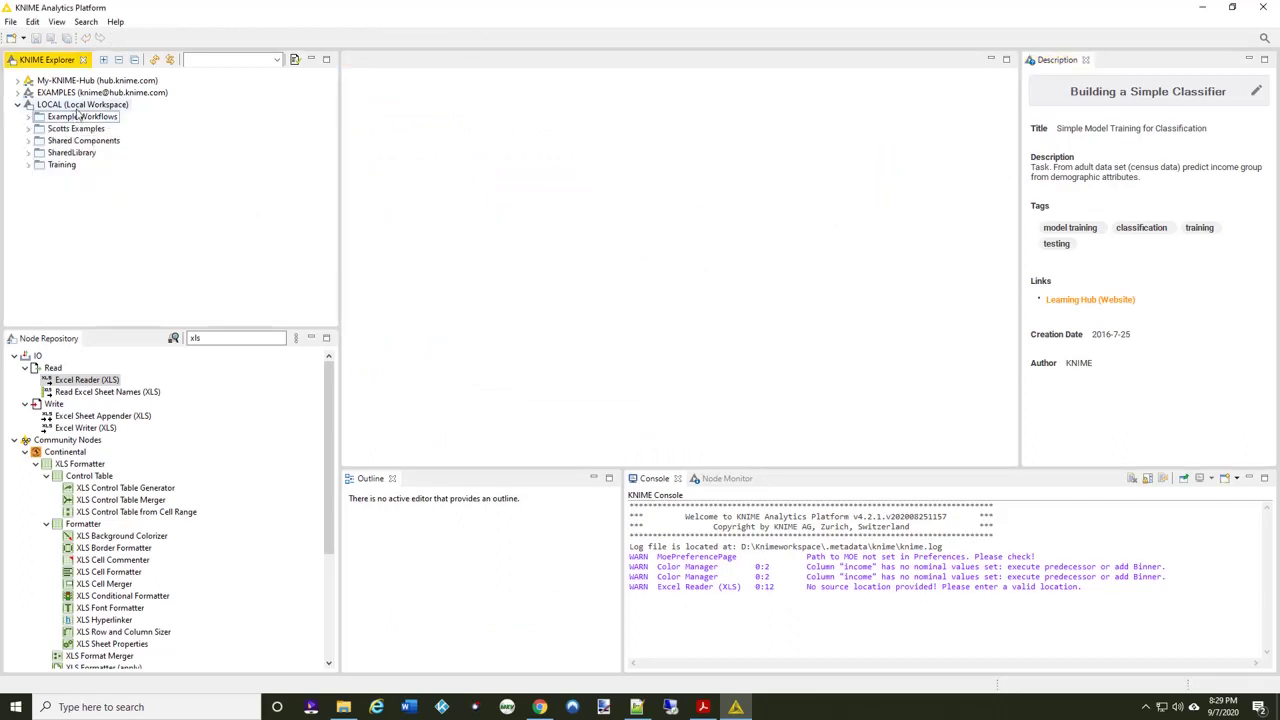
# Create a new workflow group named 'Custom Class 1' inside the Training folder
pyautogui.rightClick(65, 165)
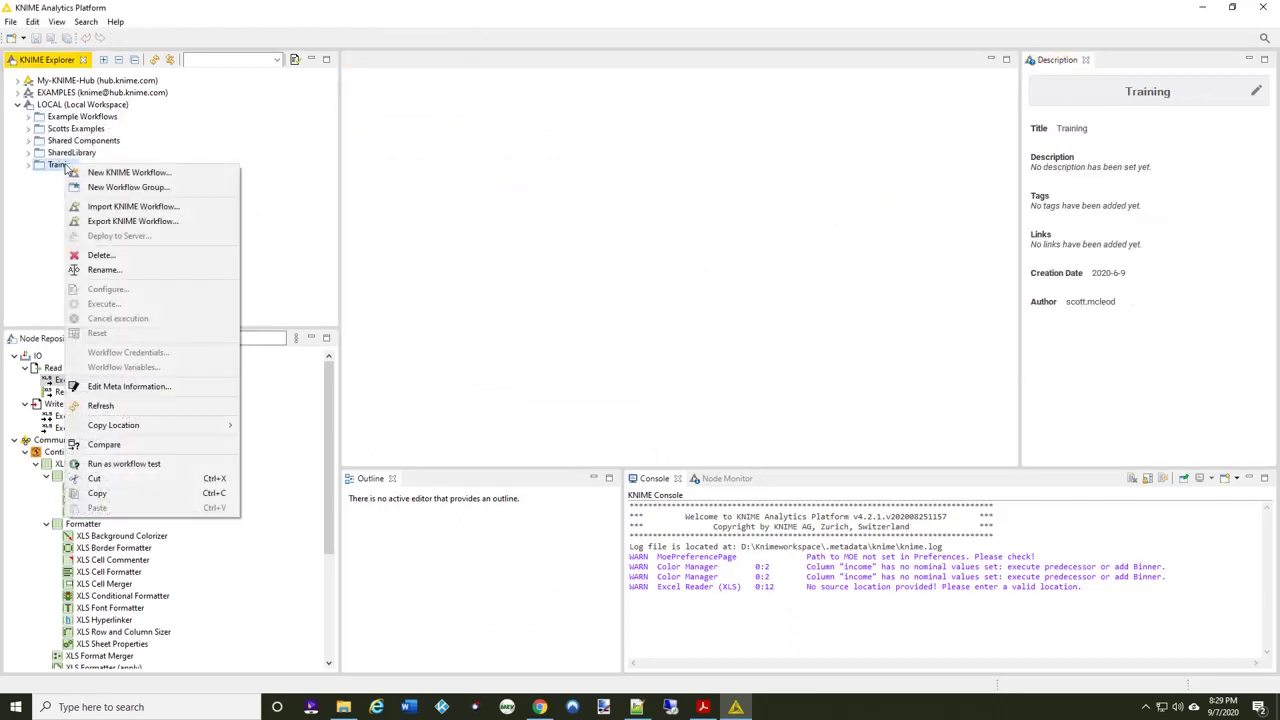
pyautogui.click(145, 189)
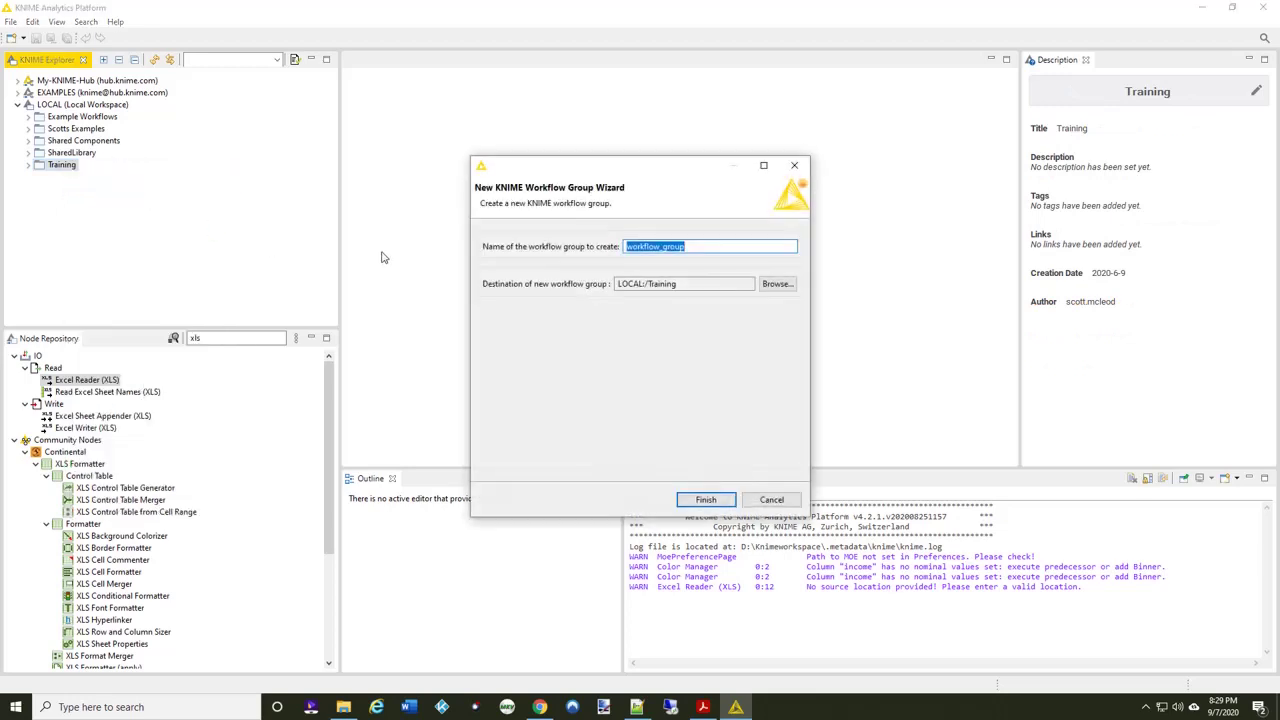
pyautogui.write('Custom Class 1')
pyautogui.click(705, 499)
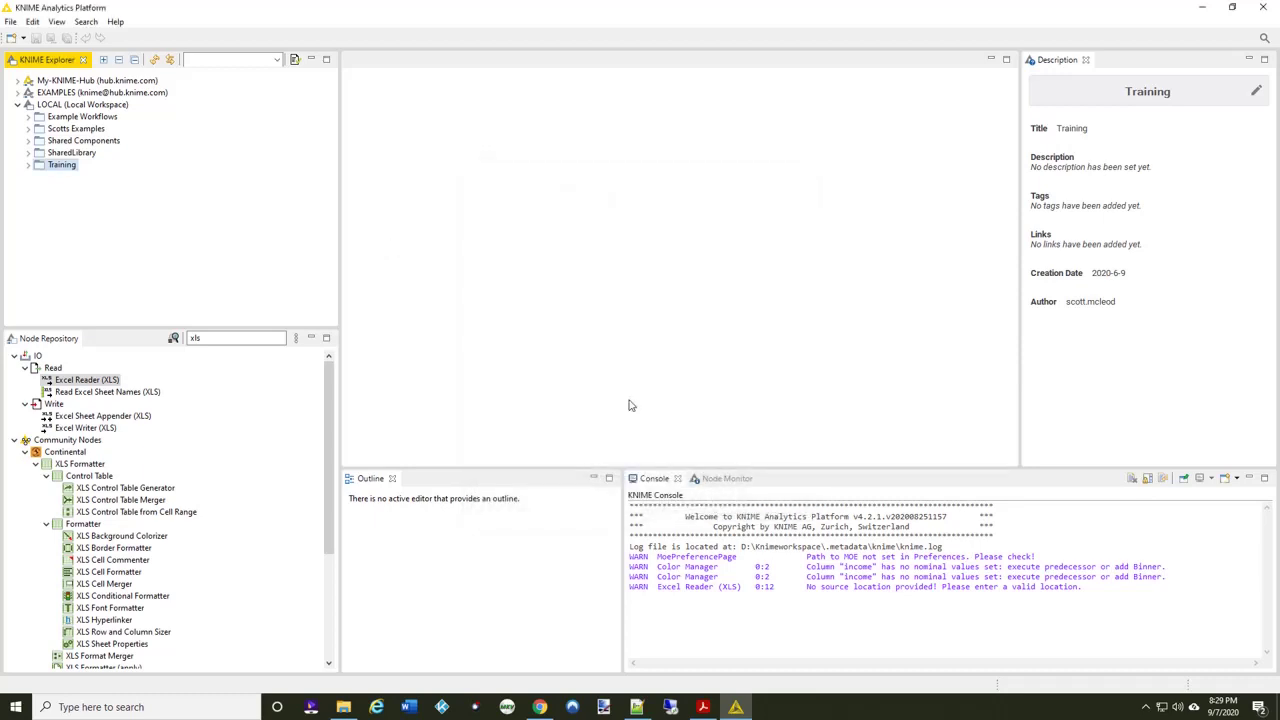
pyautogui.click(30, 166)
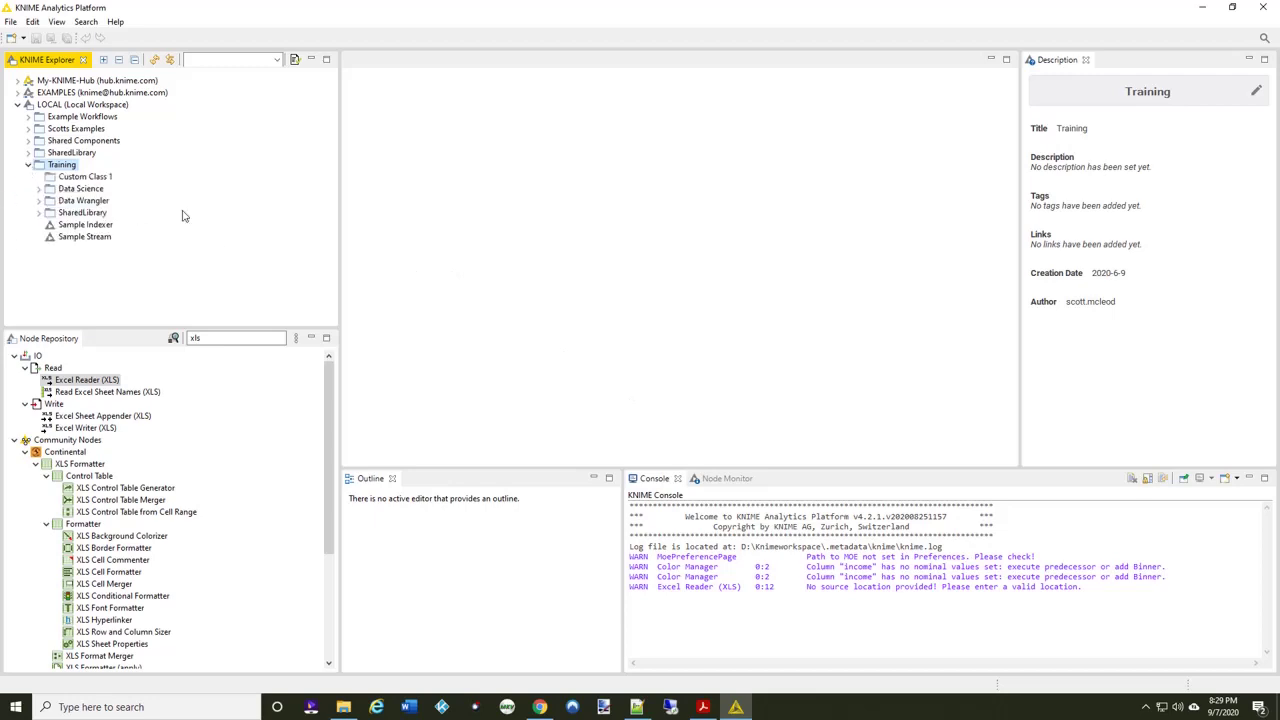
# Add a new KNIME workflow called 'Scotts Sample 1' under the Custom Class 1 group and open it
pyautogui.click(86, 178)
pyautogui.click(86, 178)
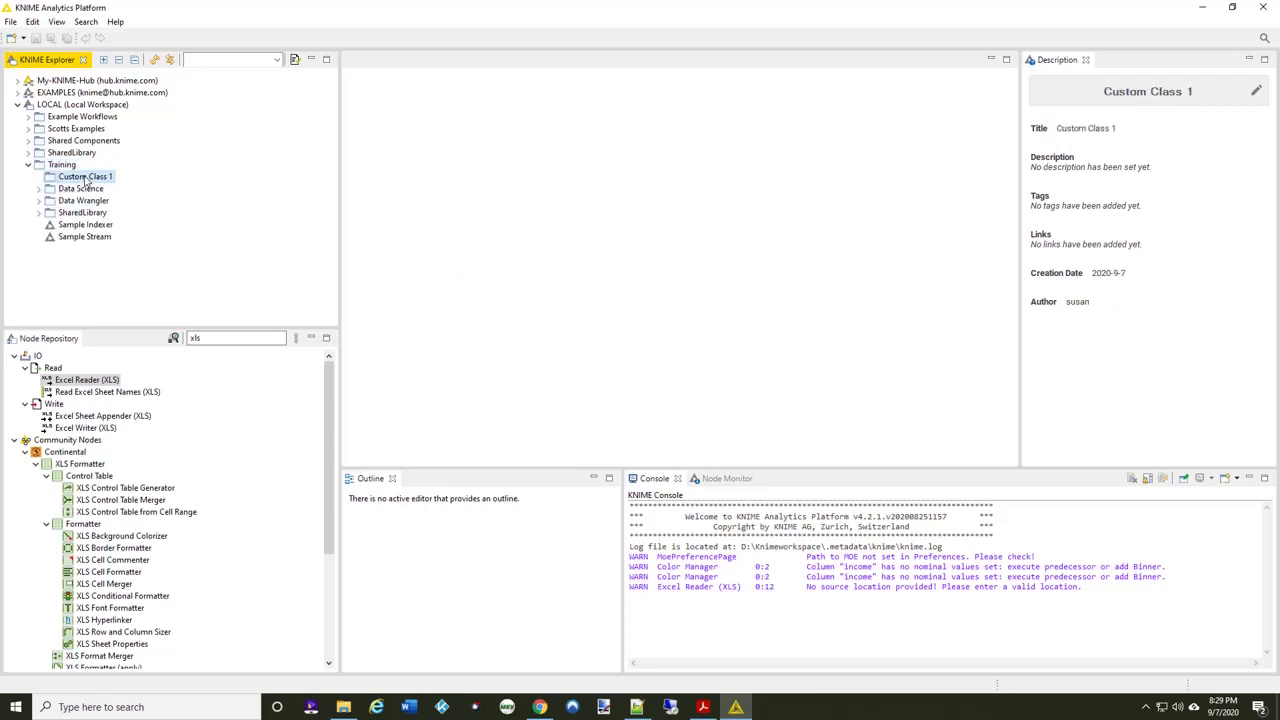
pyautogui.rightClick(86, 178)
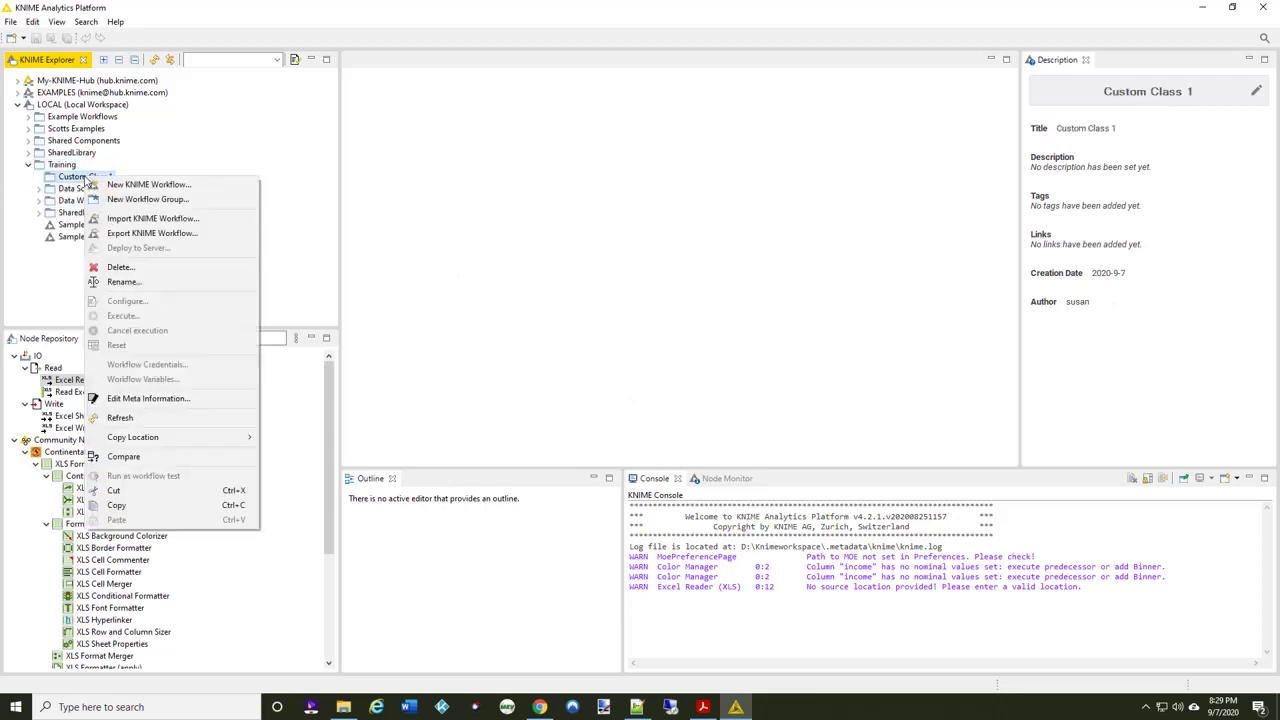
pyautogui.click(214, 185)
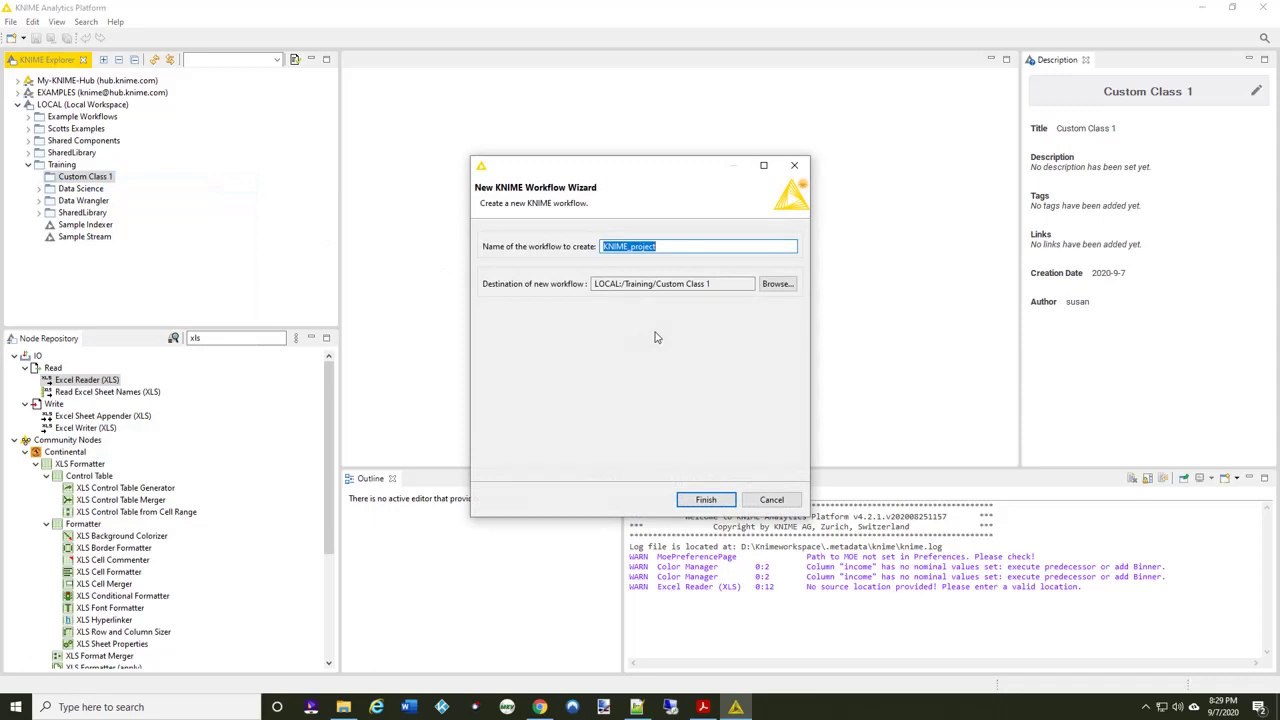
pyautogui.write('Scotts Sample 1')
pyautogui.click(706, 499)
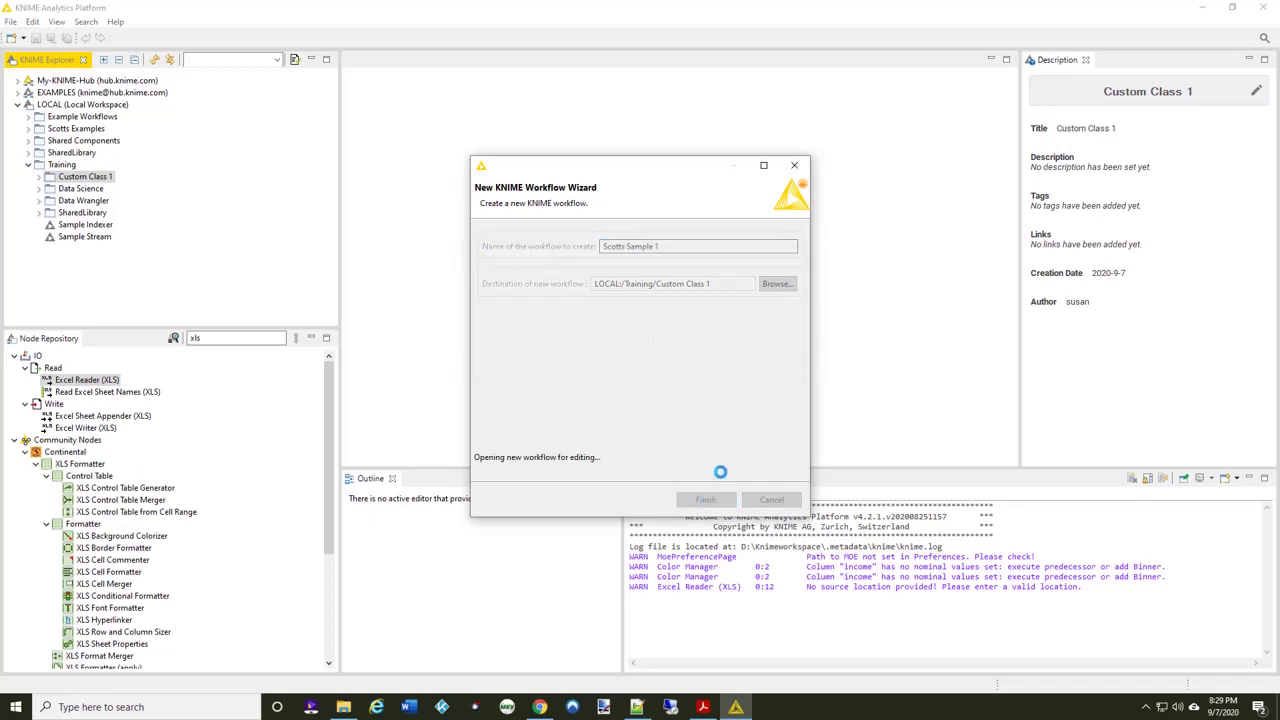